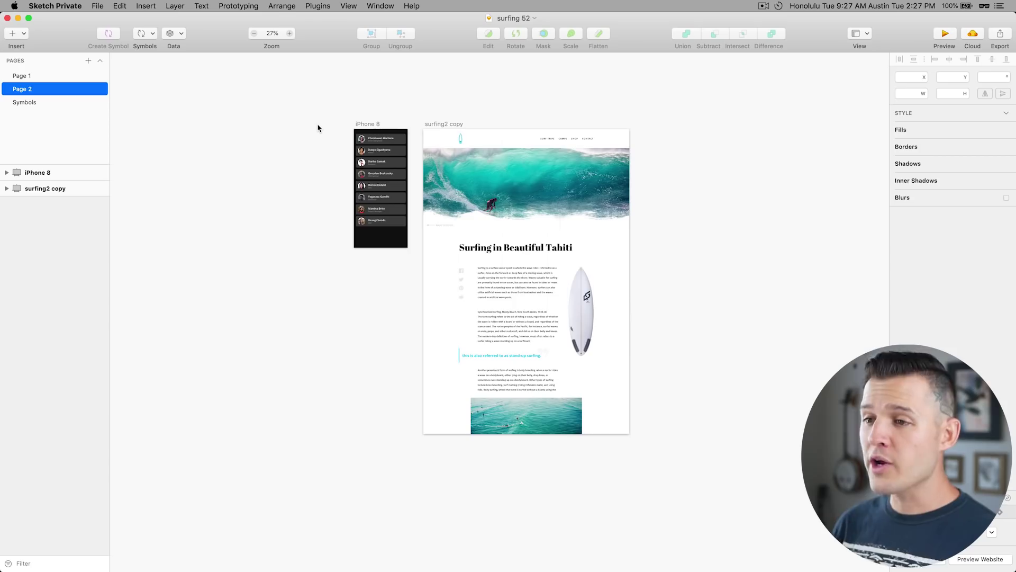
Step: Zoom the Page 2 canvas from 27% to about 45% on the two artboards
{"action": "key", "text": "super+plus"}
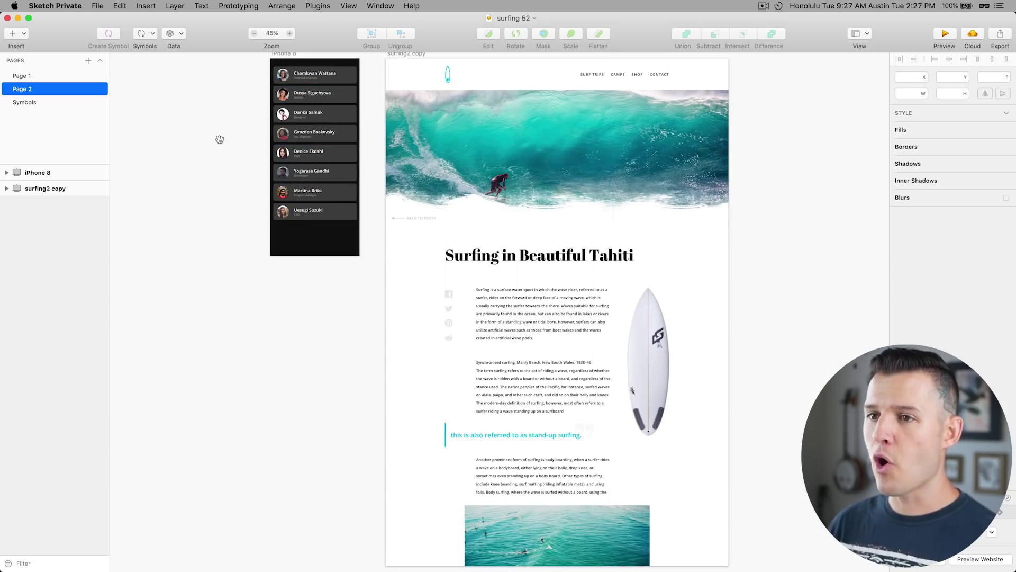
Step: Zoom to 58%, shrink the Pages panel, and select the iPhone 8 contact-card artboard
{"action": "scroll", "coordinate": [212, 159], "scroll_direction": "up", "scroll_amount": 2}
{"action": "scroll", "coordinate": [211, 159], "scroll_direction": "right", "scroll_amount": 1}
{"action": "scroll", "coordinate": [671, 316], "scroll_direction": "up", "scroll_amount": 2}
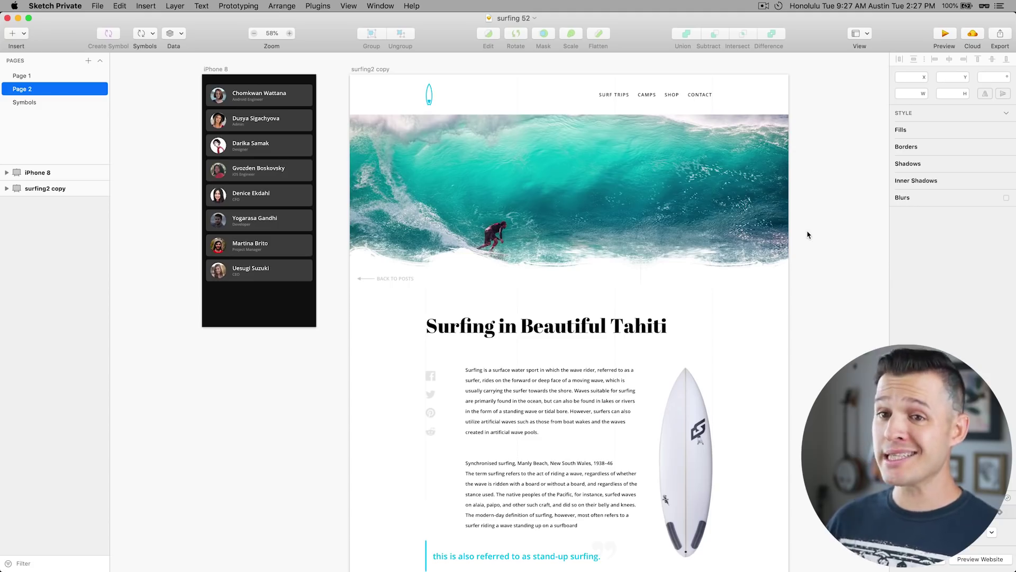
{"action": "left_click_drag", "start_coordinate": [69, 165], "coordinate": [49, 100]}
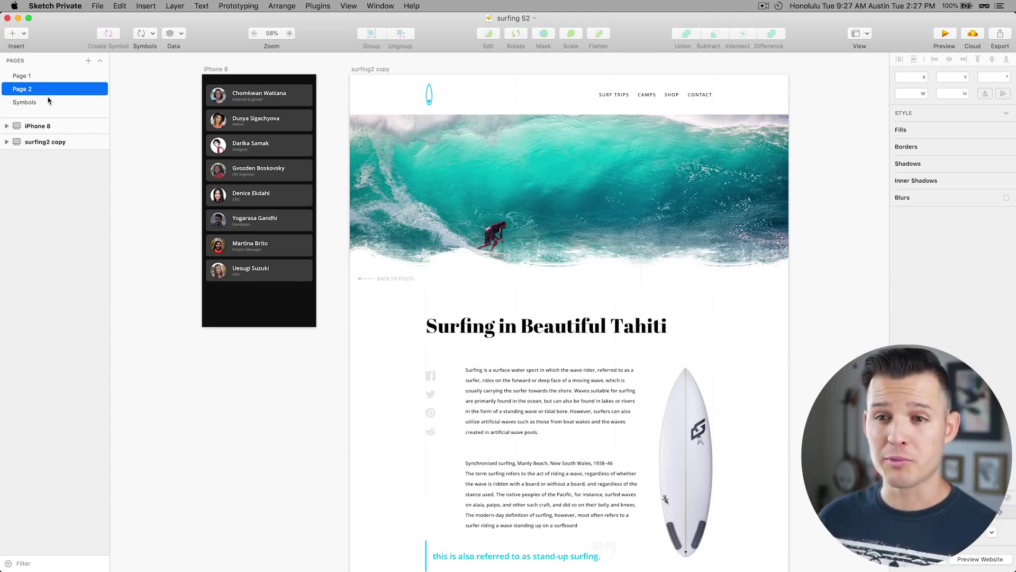
{"action": "left_click", "coordinate": [22, 128]}
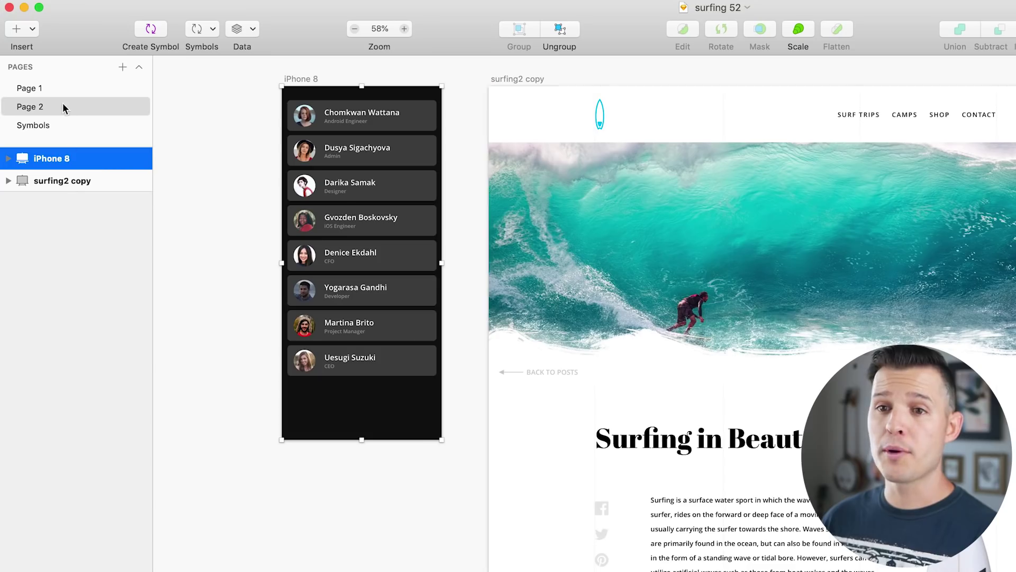
Step: On Page 1, expand surfing1 and the other surfing artboards to reveal their groups
{"action": "left_click", "coordinate": [58, 86]}
{"action": "left_click", "coordinate": [295, 197]}
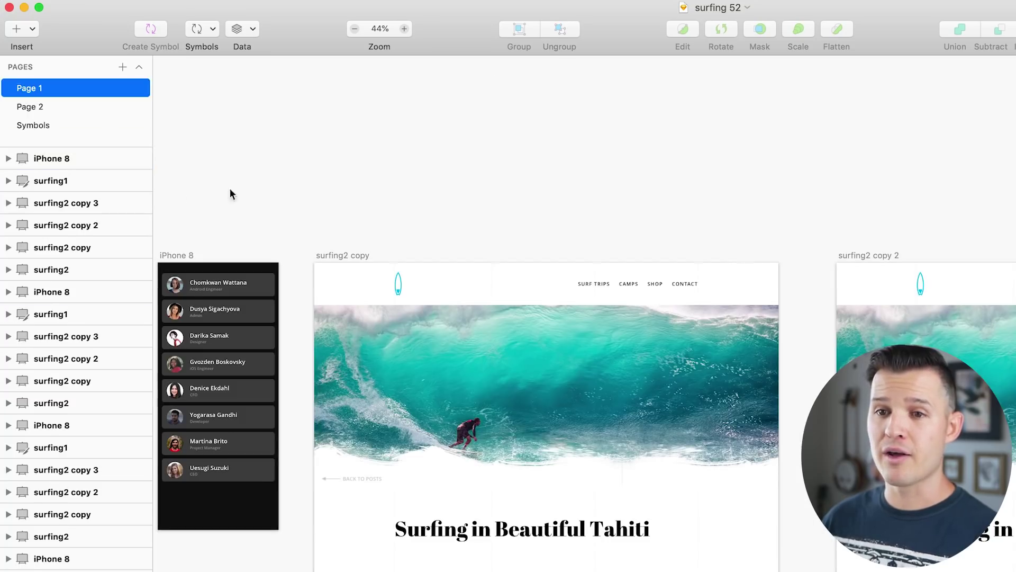
{"action": "left_click", "coordinate": [8, 180]}
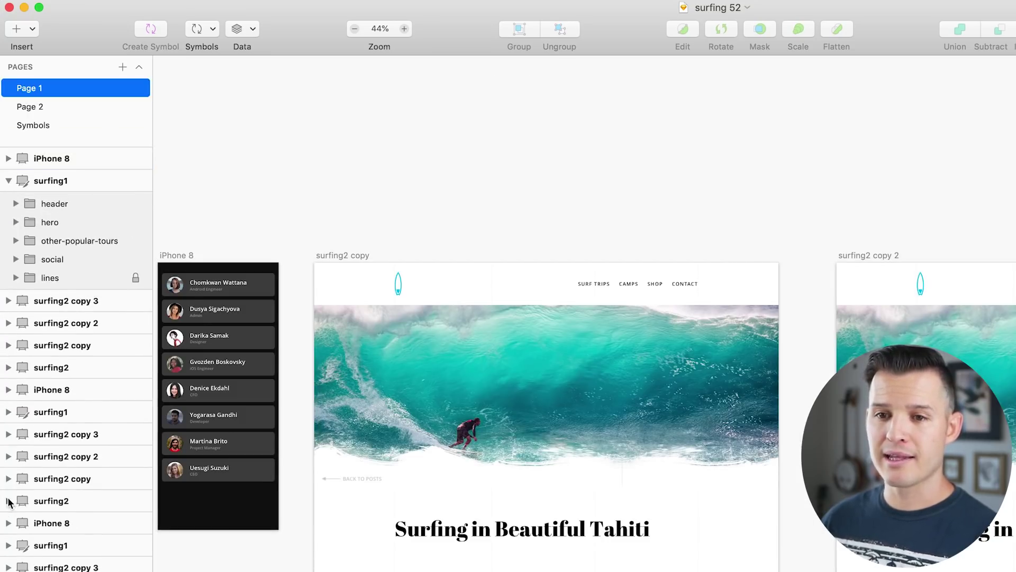
{"action": "left_click", "coordinate": [8, 501]}
{"action": "left_click", "coordinate": [8, 345]}
{"action": "left_click", "coordinate": [9, 323]}
{"action": "left_click", "coordinate": [9, 300]}
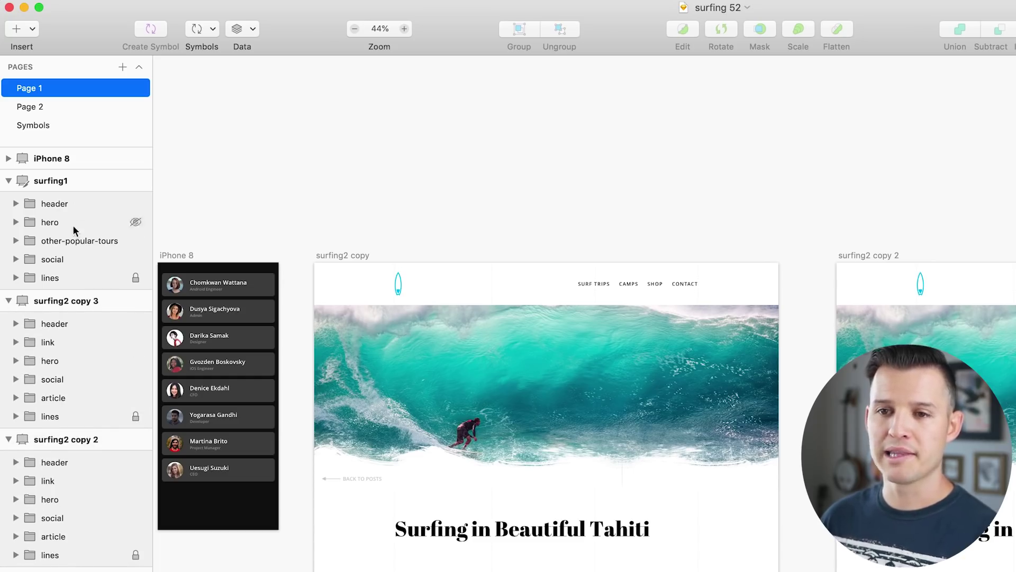
Step: Scroll the Layers list through the header, hero, social and article groups
{"action": "scroll", "coordinate": [72, 260], "scroll_direction": "down", "scroll_amount": 2}
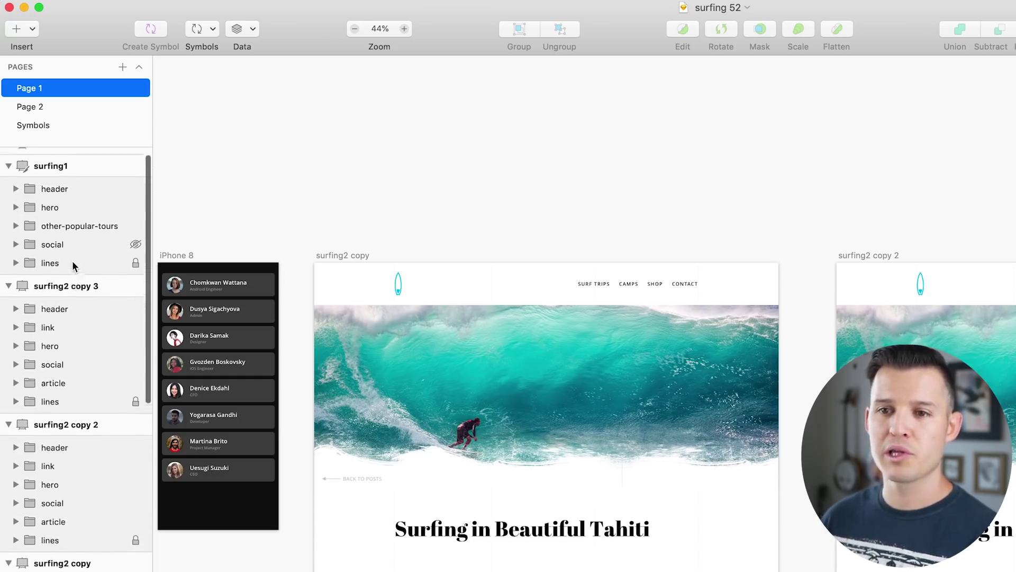
{"action": "scroll", "coordinate": [72, 261], "scroll_direction": "up", "scroll_amount": 2}
{"action": "scroll", "coordinate": [72, 261], "scroll_direction": "down", "scroll_amount": 3}
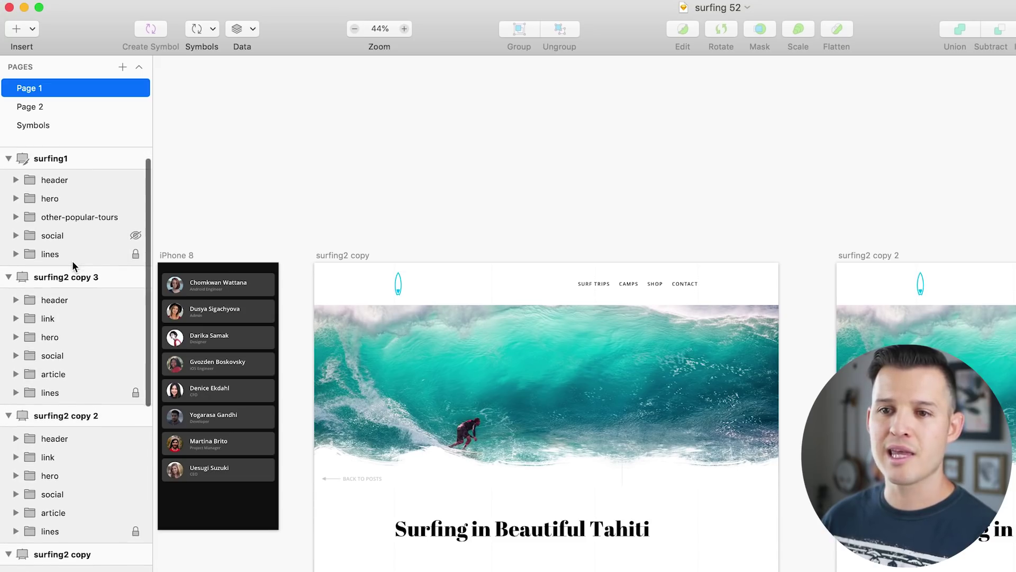
{"action": "scroll", "coordinate": [72, 260], "scroll_direction": "down", "scroll_amount": 4}
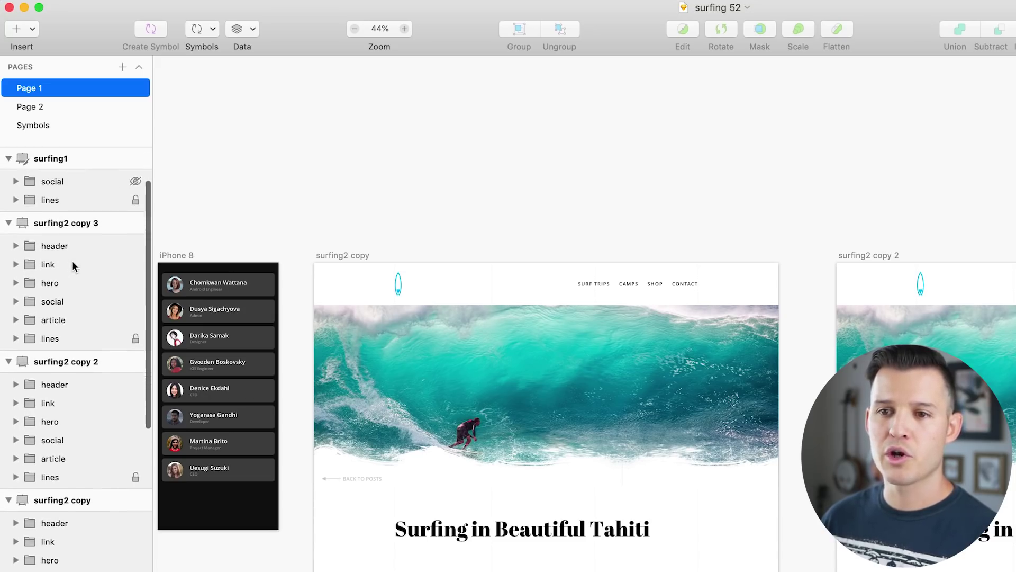
{"action": "scroll", "coordinate": [72, 263], "scroll_direction": "down", "scroll_amount": 4}
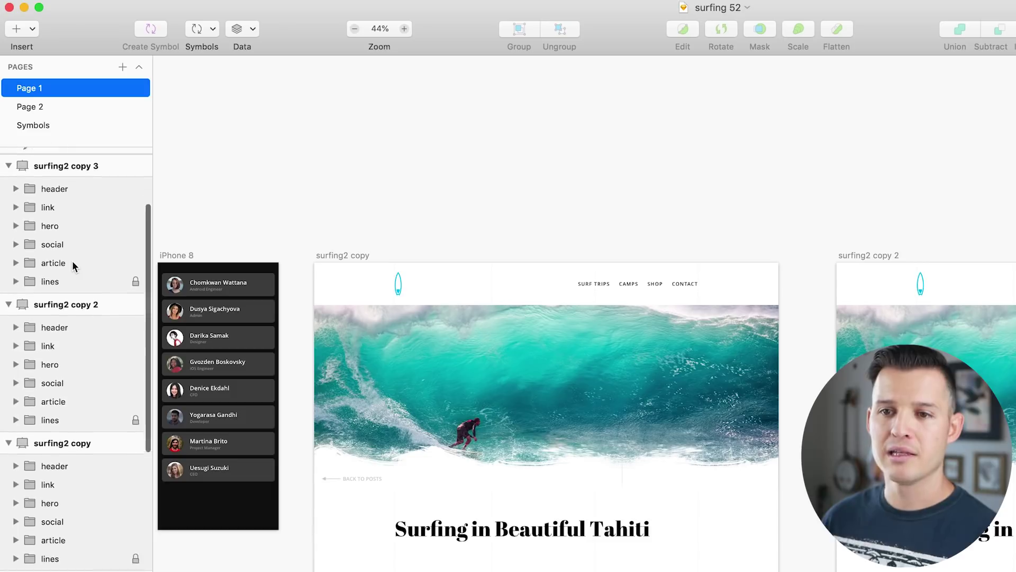
{"action": "scroll", "coordinate": [73, 262], "scroll_direction": "down", "scroll_amount": 4}
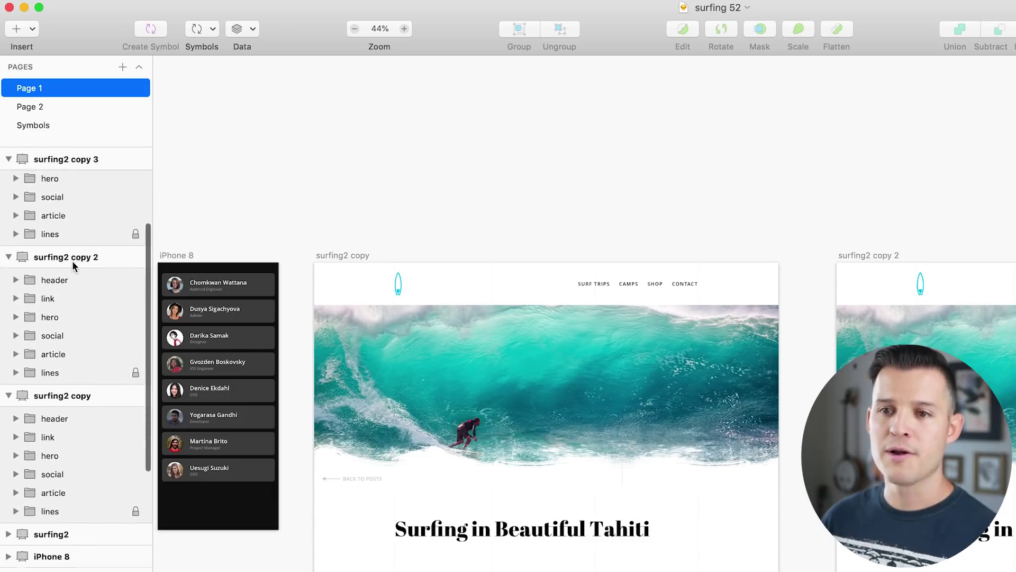
{"action": "scroll", "coordinate": [72, 260], "scroll_direction": "down", "scroll_amount": 3}
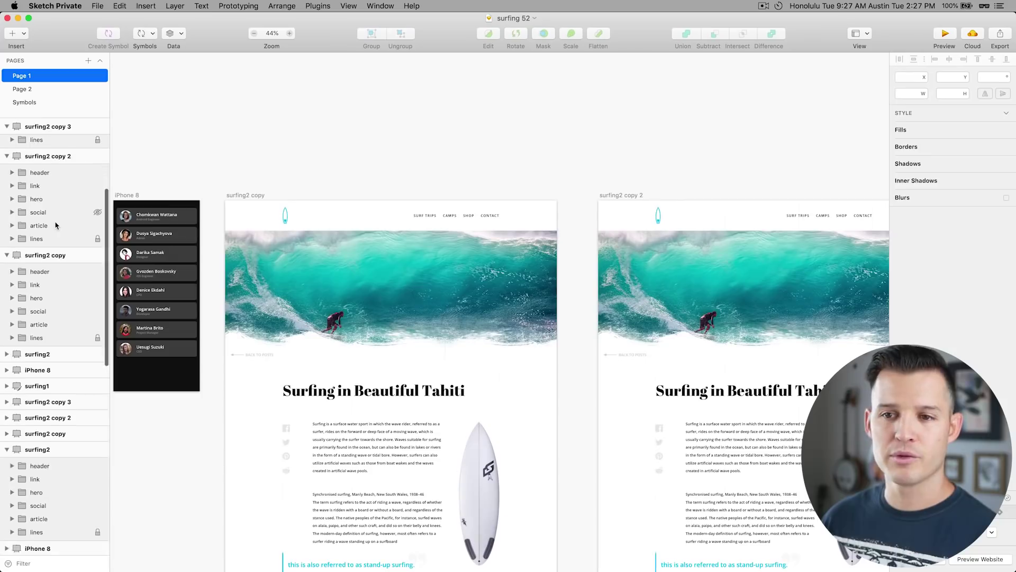
{"action": "scroll", "coordinate": [56, 225], "scroll_direction": "down", "scroll_amount": 2}
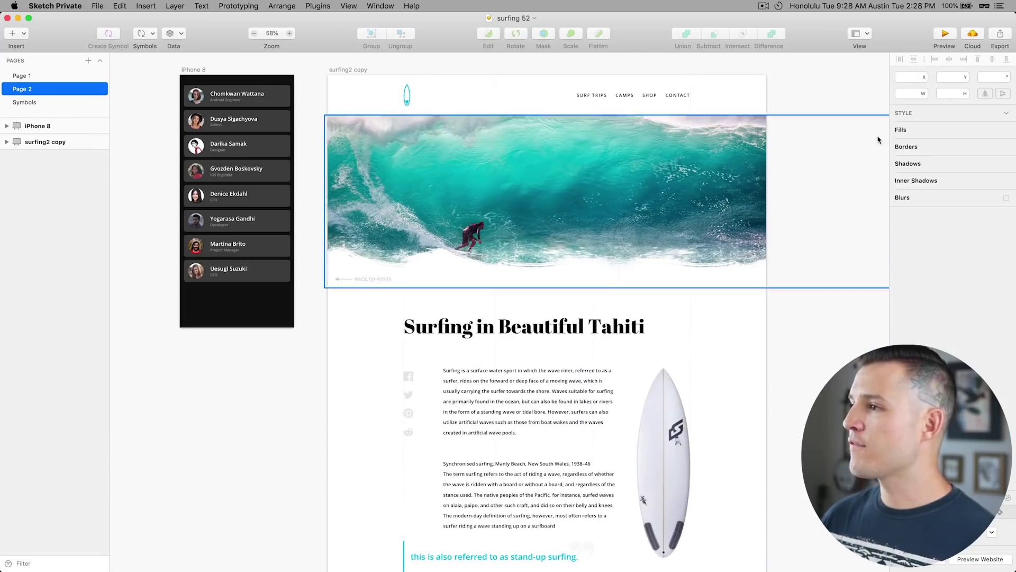
Step: Select the 'Surfing in Beautiful Tahiti' title to show its Header style, Abril Fatface 65
{"action": "left_click", "coordinate": [691, 179]}
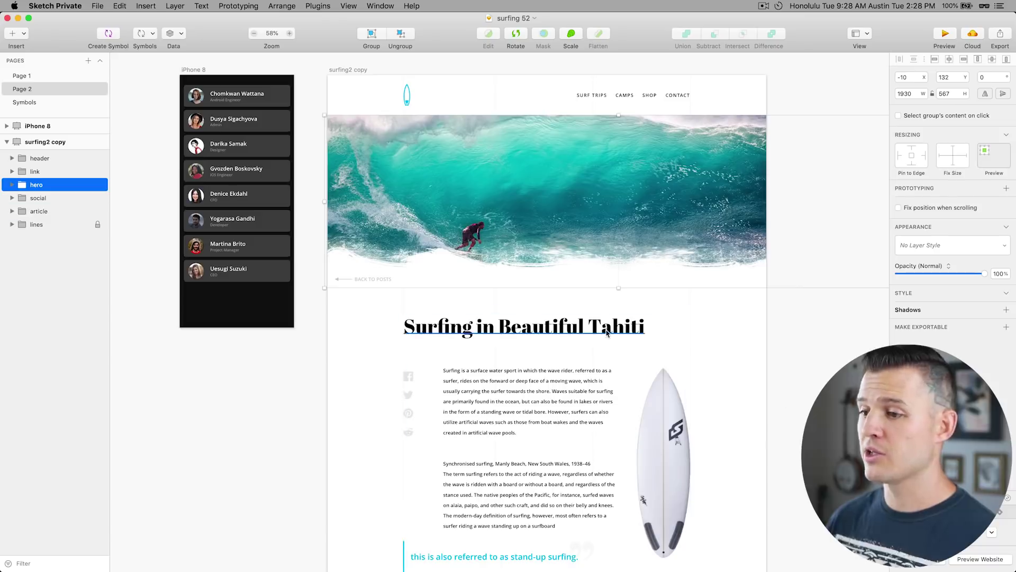
{"action": "left_click", "coordinate": [640, 383], "text": "super"}
{"action": "left_click", "coordinate": [551, 331]}
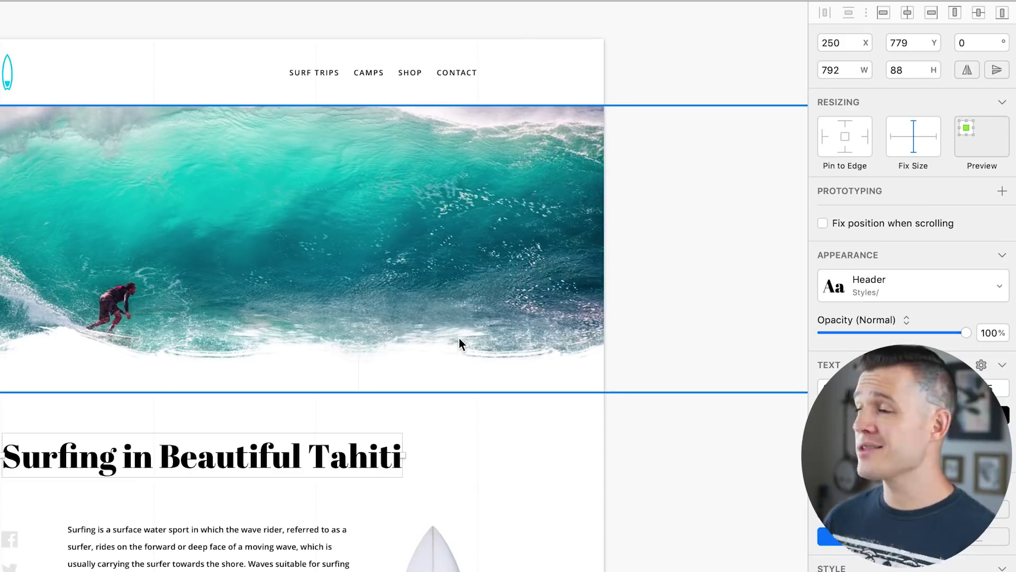
{"action": "scroll", "coordinate": [459, 337], "scroll_direction": "right", "scroll_amount": 5}
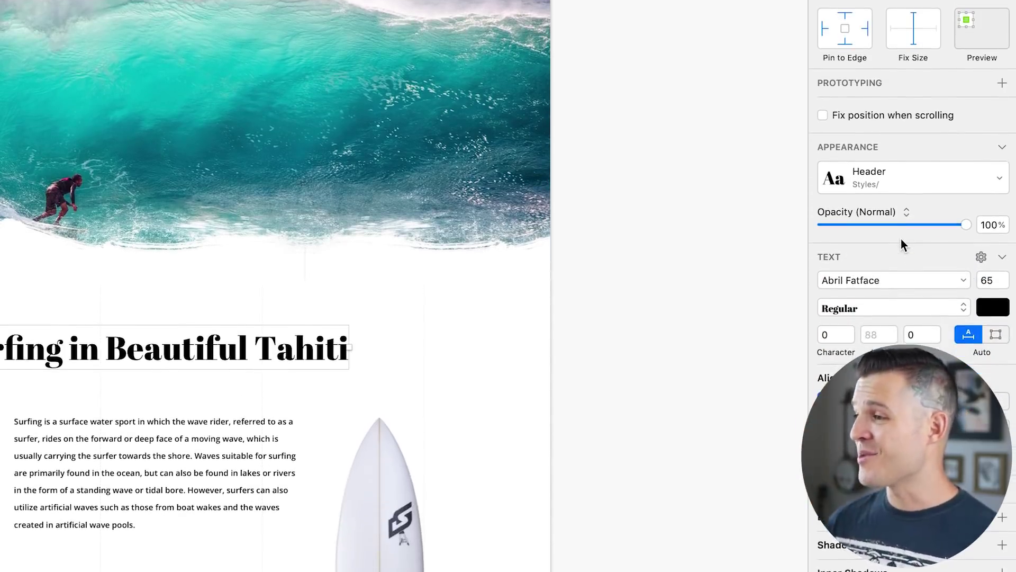
Step: Browse the title's Header text style choices in the Appearance section, leaving it unchanged
{"action": "left_click", "coordinate": [903, 174]}
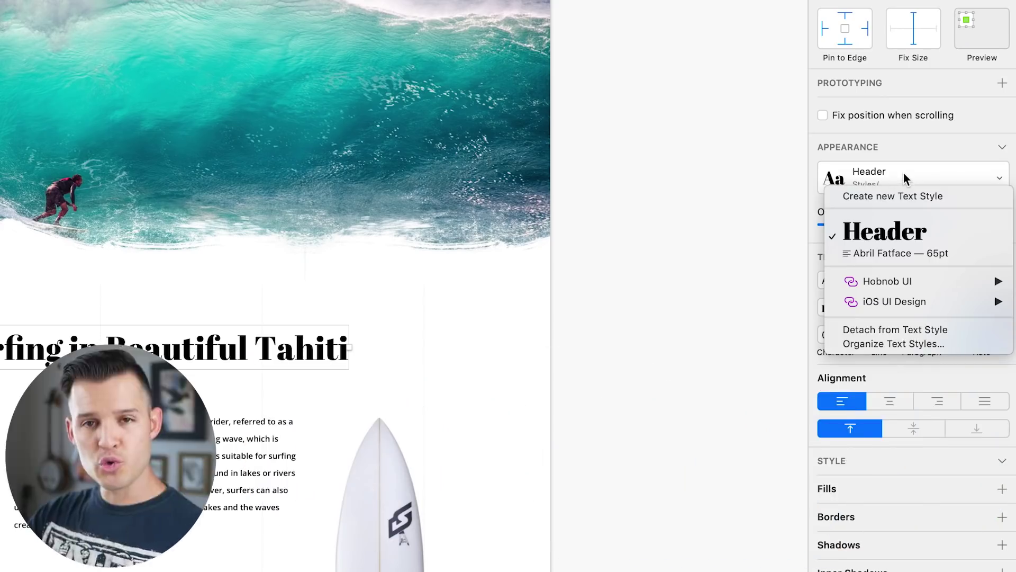
{"action": "left_click", "coordinate": [903, 172]}
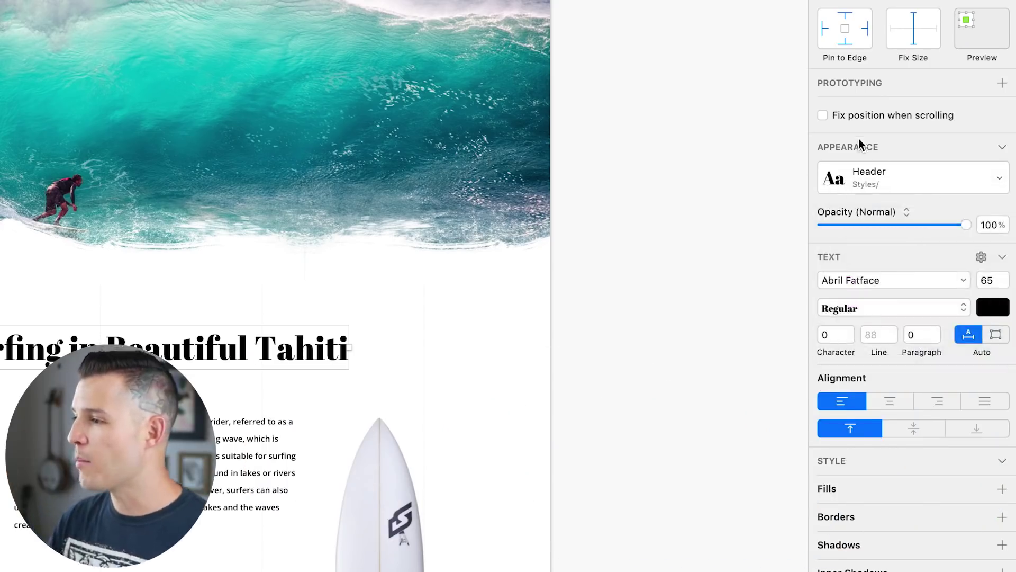
{"action": "left_click", "coordinate": [1001, 148]}
{"action": "left_click", "coordinate": [1001, 147]}
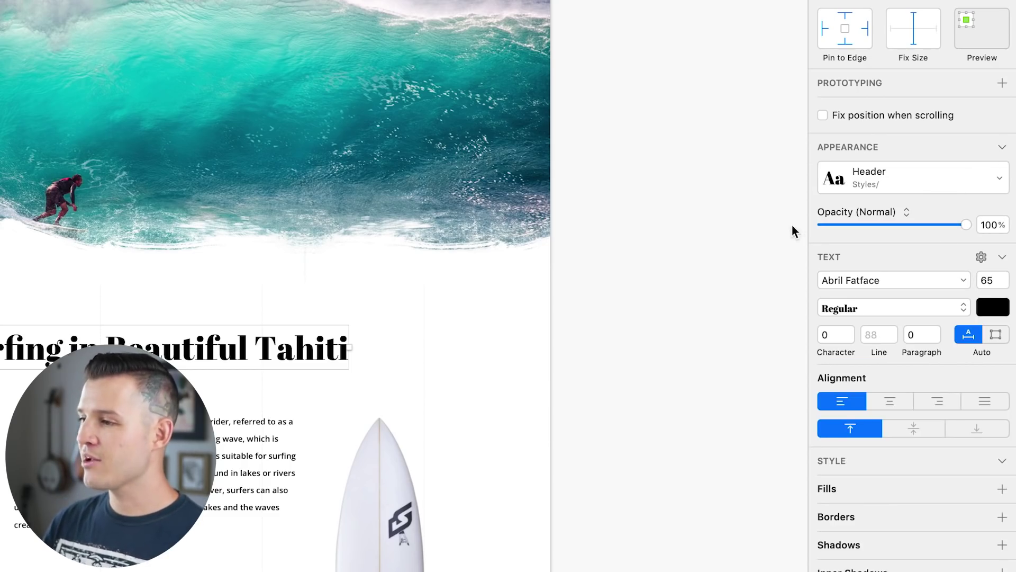
{"action": "left_click", "coordinate": [914, 180]}
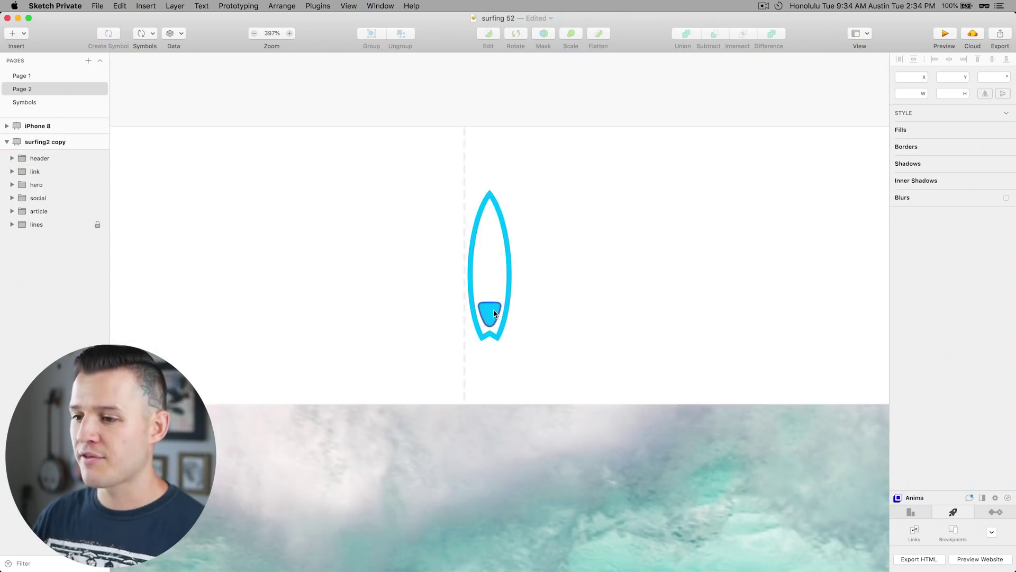
Step: Remove the grey border from the surfboard logo's fin shape
{"action": "left_click", "coordinate": [495, 314], "text": "super"}
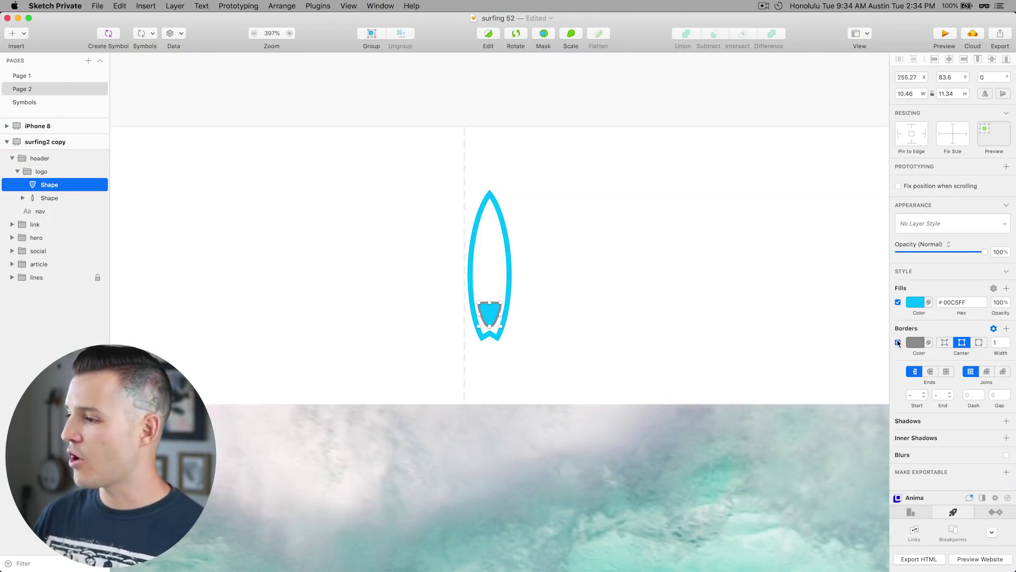
{"action": "left_click", "coordinate": [898, 342]}
{"action": "left_click", "coordinate": [980, 329]}
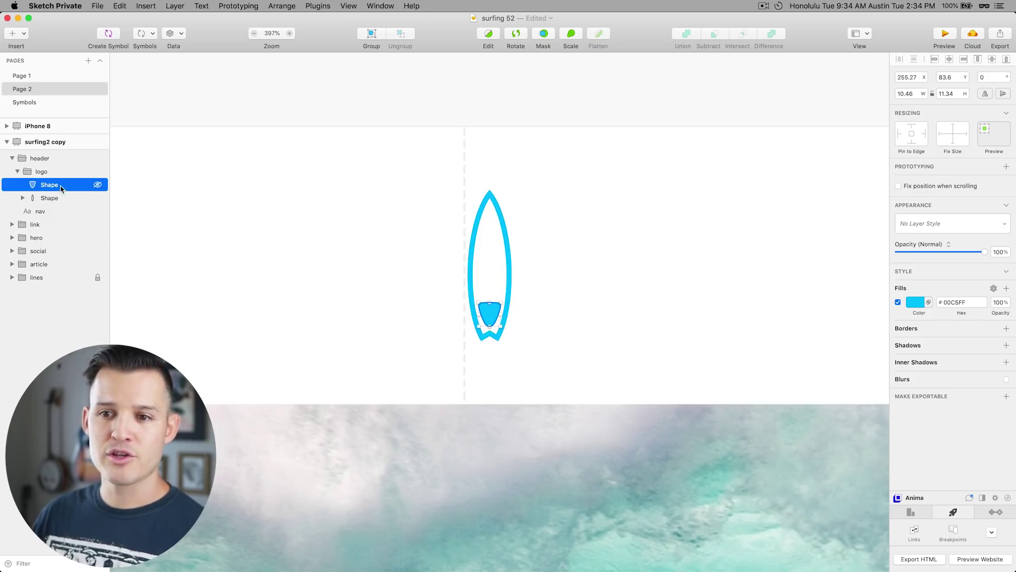
Step: Check the surfboard outline path's boolean mode, leaving it at None
{"action": "left_click", "coordinate": [22, 197]}
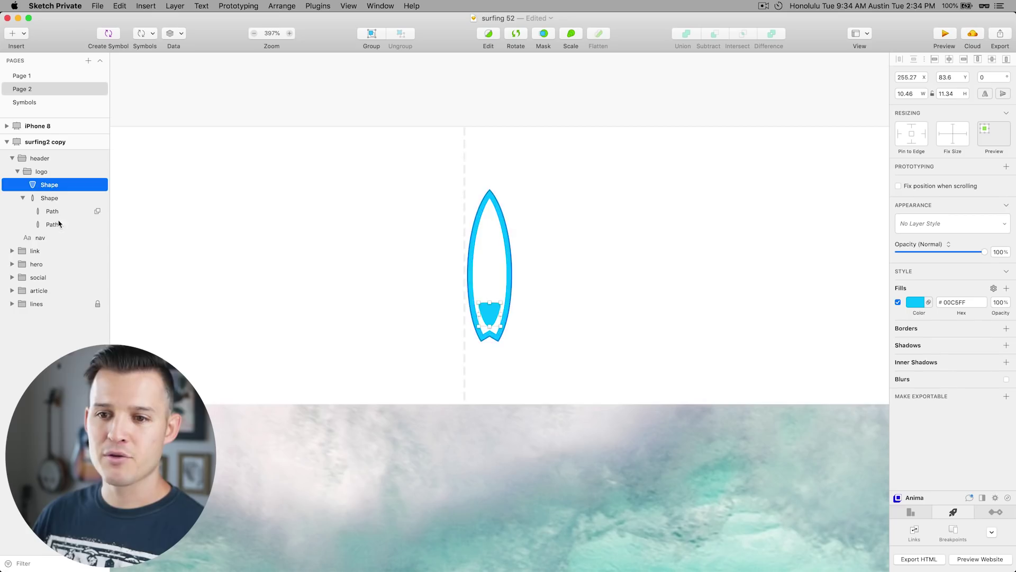
{"action": "left_click", "coordinate": [61, 213]}
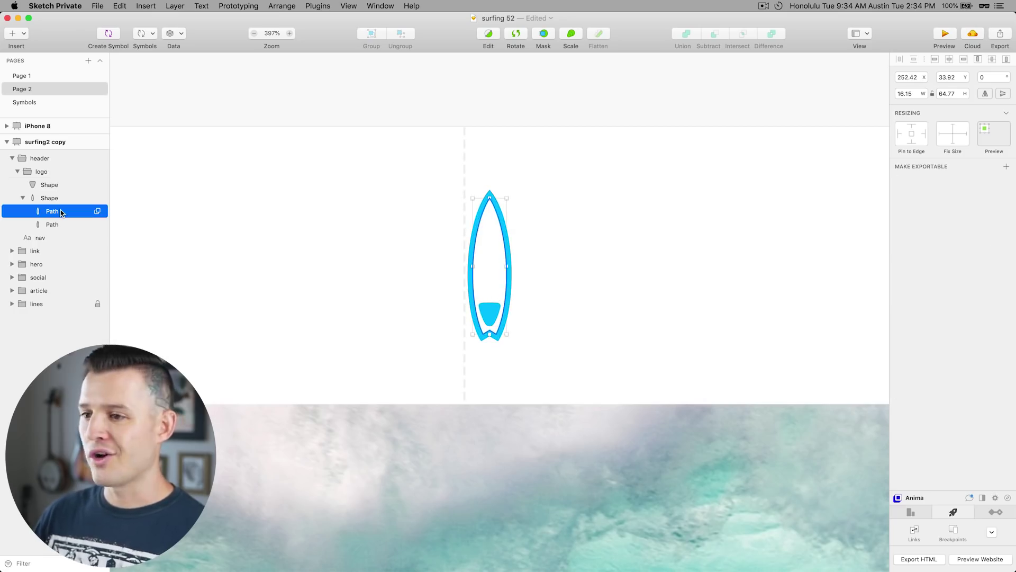
{"action": "left_click", "coordinate": [97, 211]}
{"action": "left_click", "coordinate": [99, 212]}
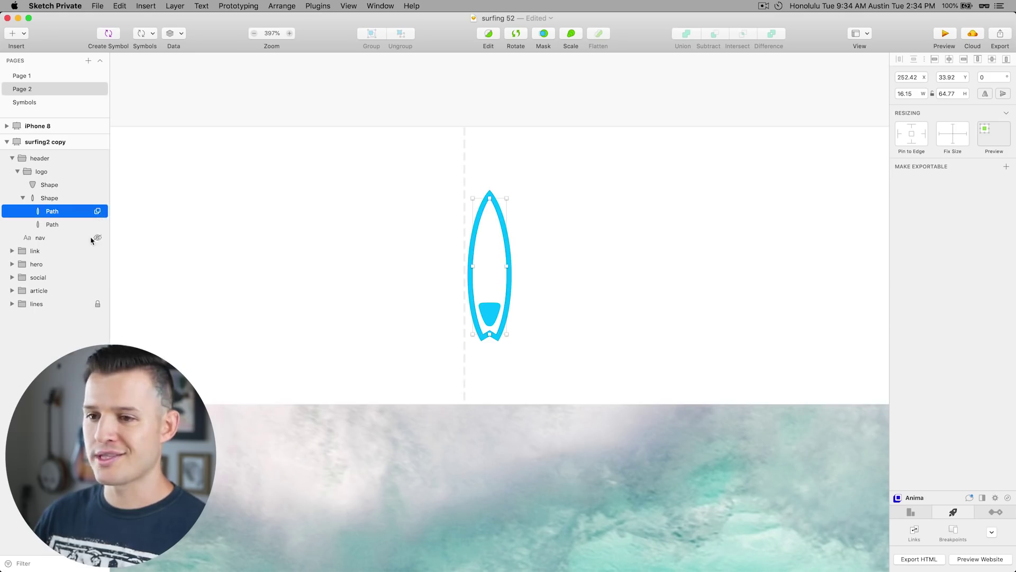
Step: Move the fin into the outline's compound shape so it fills solid #00C5FF
{"action": "left_click", "coordinate": [83, 224]}
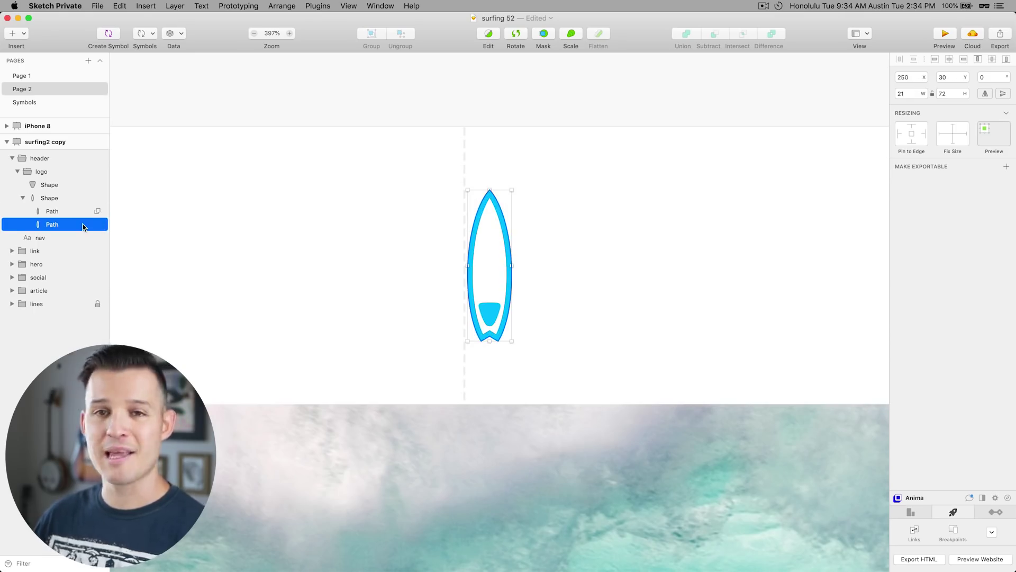
{"action": "left_click", "coordinate": [49, 185], "text": "super"}
{"action": "left_click_drag", "start_coordinate": [52, 208], "coordinate": [54, 209]}
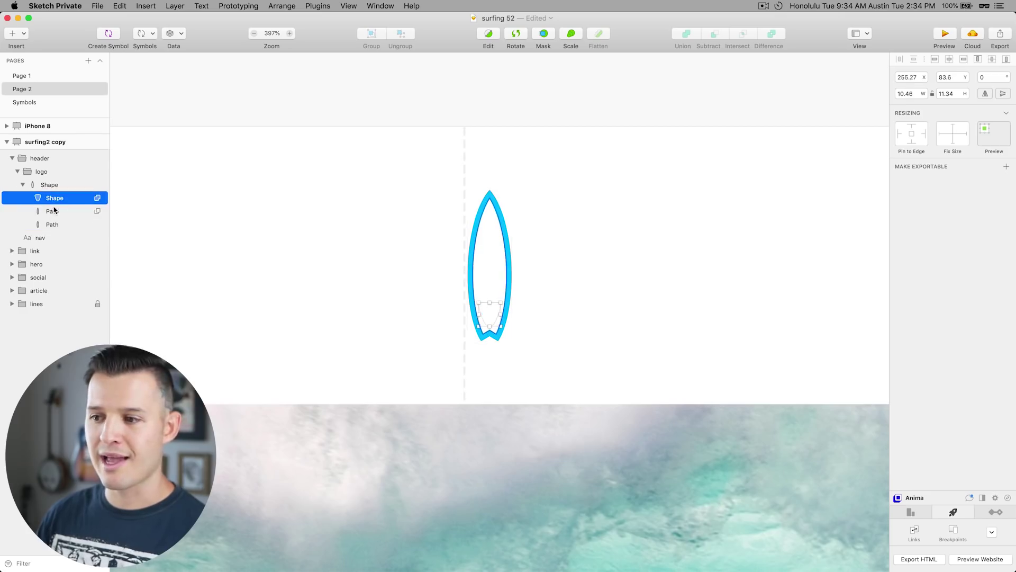
{"action": "left_click", "coordinate": [97, 198]}
{"action": "left_click", "coordinate": [130, 303]}
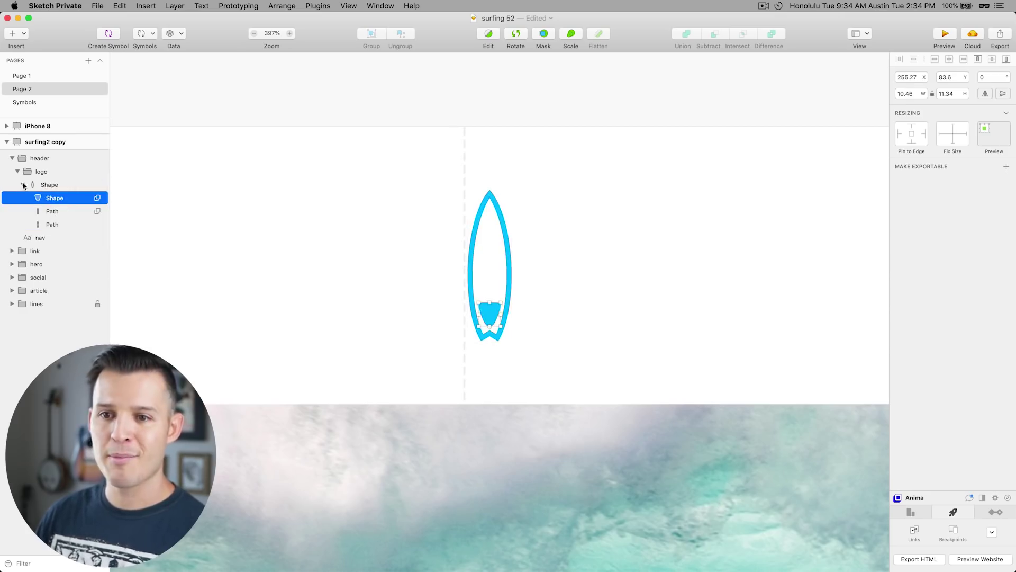
{"action": "left_click", "coordinate": [51, 185]}
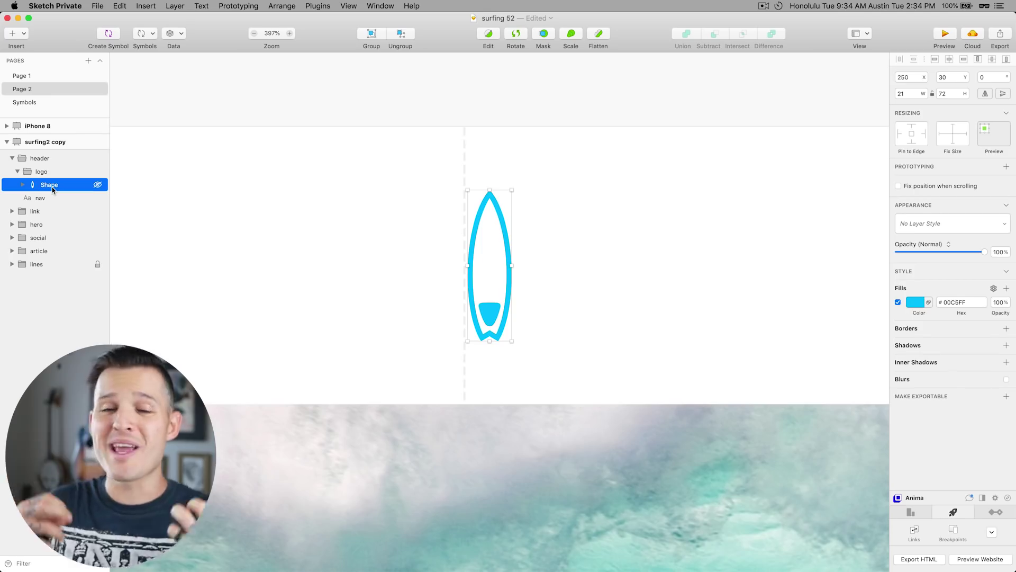
{"action": "left_click", "coordinate": [373, 105]}
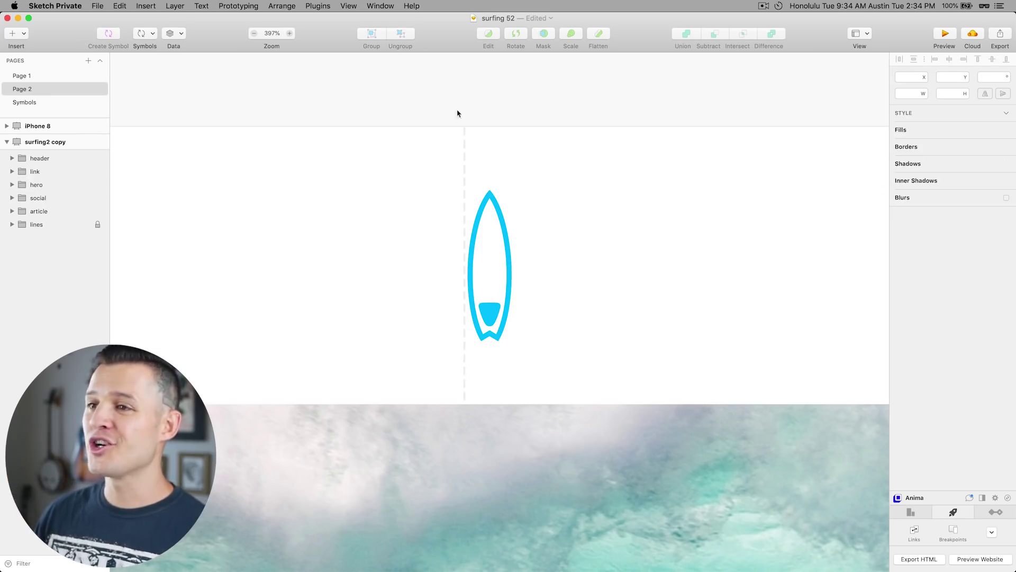
Step: Draw a rounded square beside the surfboard and duplicate it as an offset copy
{"action": "key", "text": "r"}
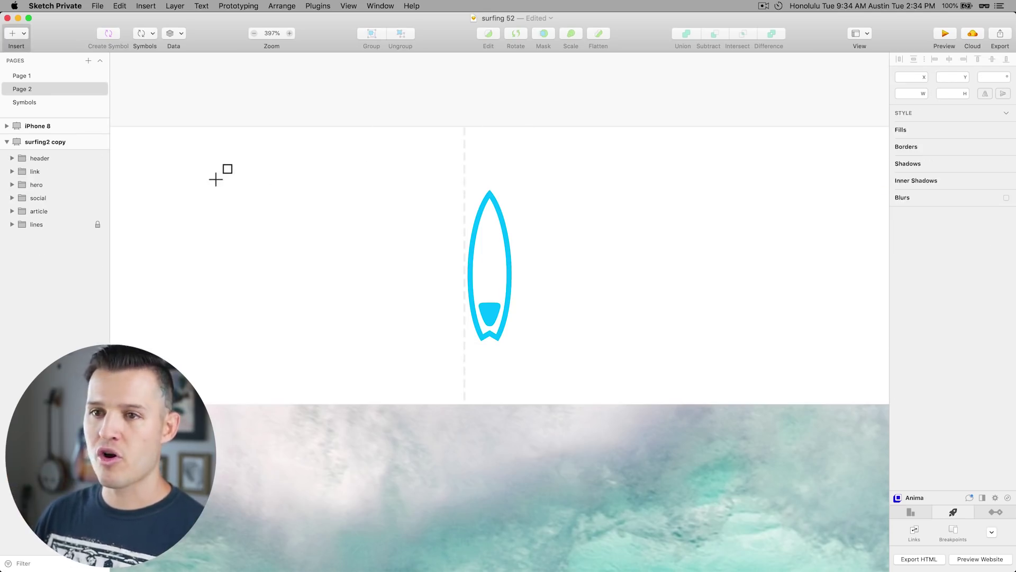
{"action": "left_click_drag", "start_coordinate": [190, 164], "coordinate": [293, 267]}
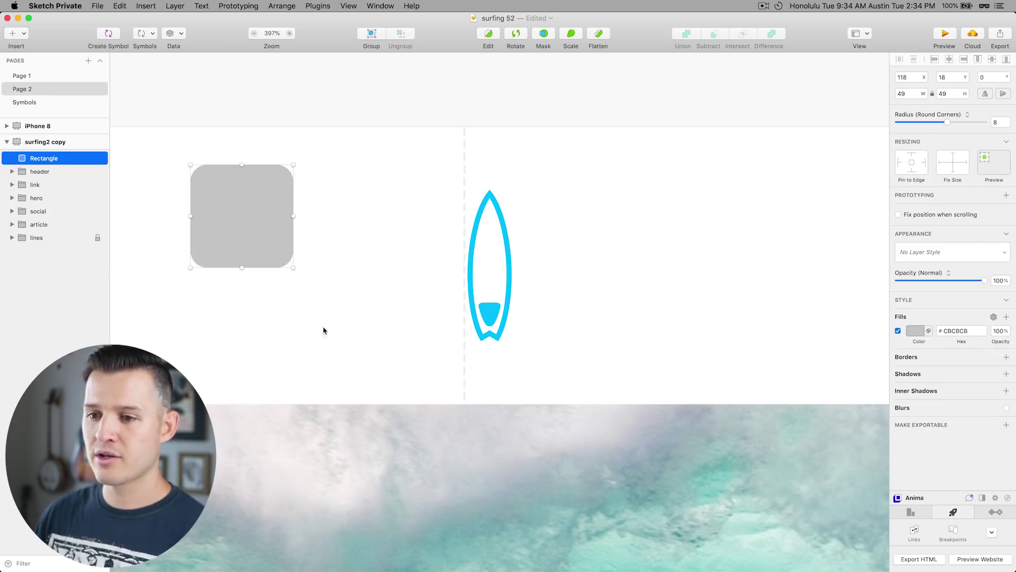
{"action": "mouse_move", "coordinate": [245, 227]}
{"action": "left_mouse_down"}
{"action": "mouse_move", "coordinate": [384, 349]}
{"action": "mouse_move", "coordinate": [266, 229]}
{"action": "left_mouse_up"}
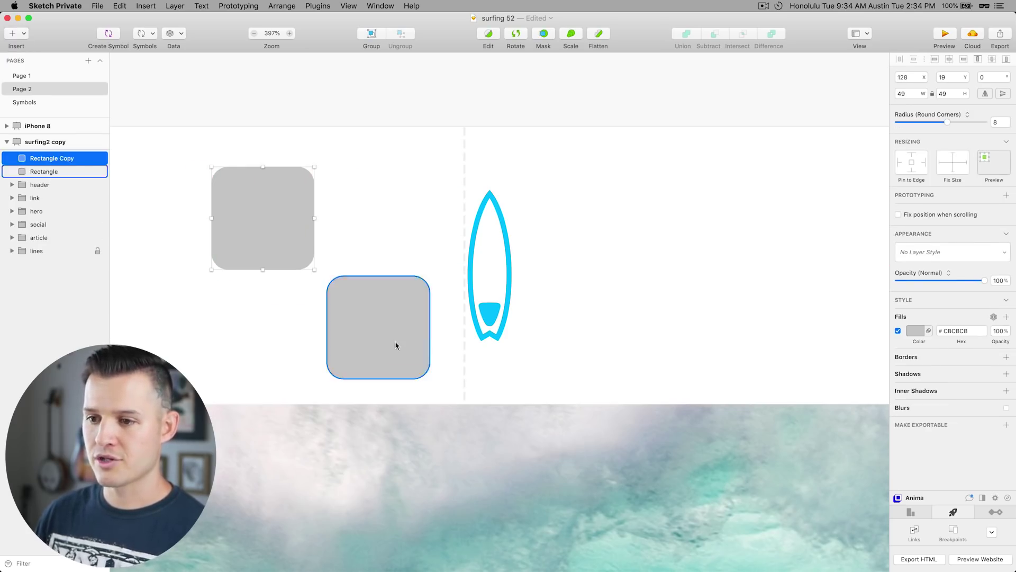
{"action": "left_click_drag", "start_coordinate": [396, 345], "coordinate": [332, 265]}
Step: Fill the upper-left square red #FF0000 and the lower one cyan #00C3FF
{"action": "left_click", "coordinate": [233, 203]}
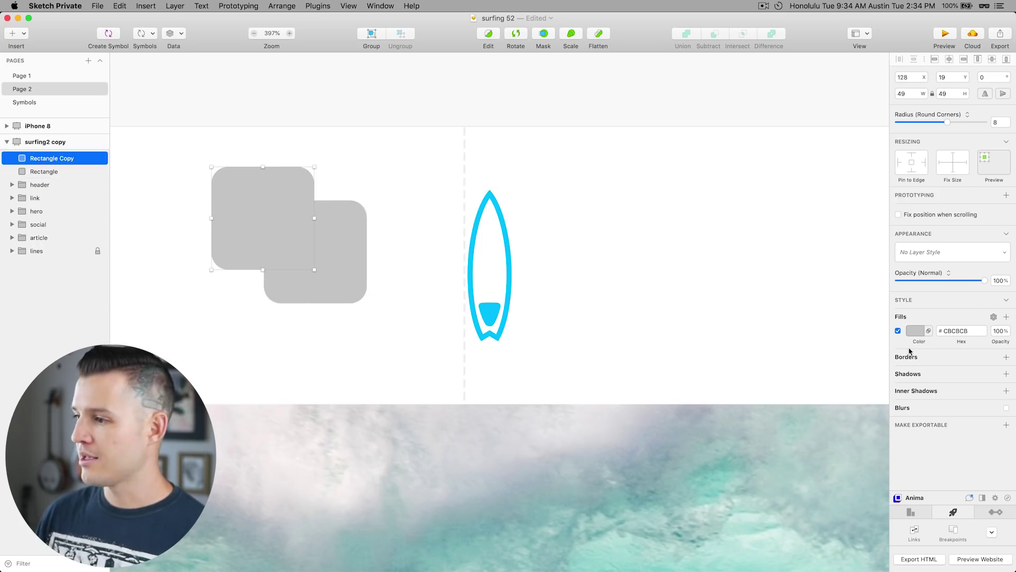
{"action": "left_click", "coordinate": [924, 334]}
{"action": "left_click_drag", "start_coordinate": [974, 399], "coordinate": [1009, 377]}
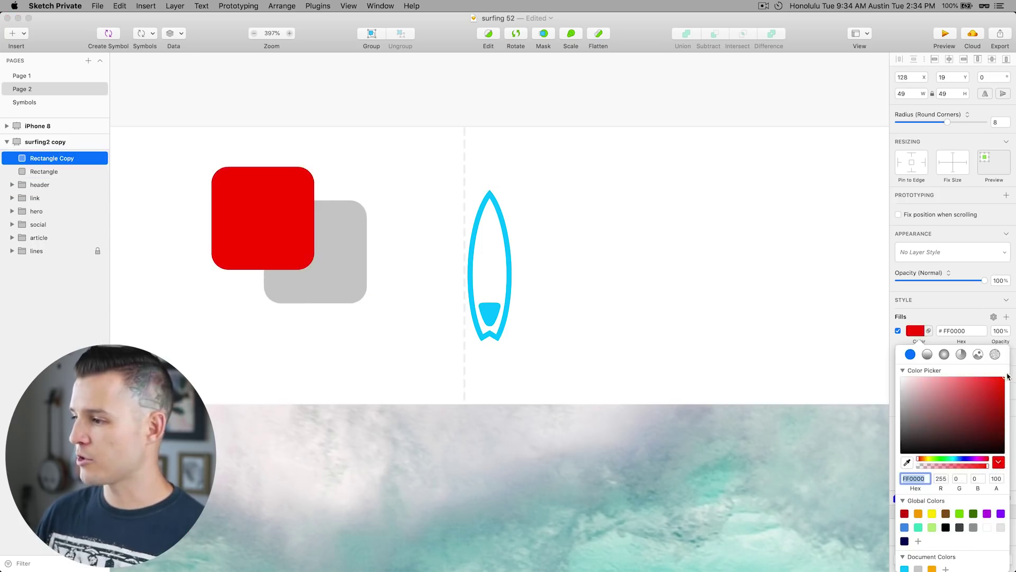
{"action": "left_click", "coordinate": [320, 297]}
{"action": "left_click_drag", "start_coordinate": [934, 460], "coordinate": [956, 460]}
{"action": "left_click", "coordinate": [1004, 377]}
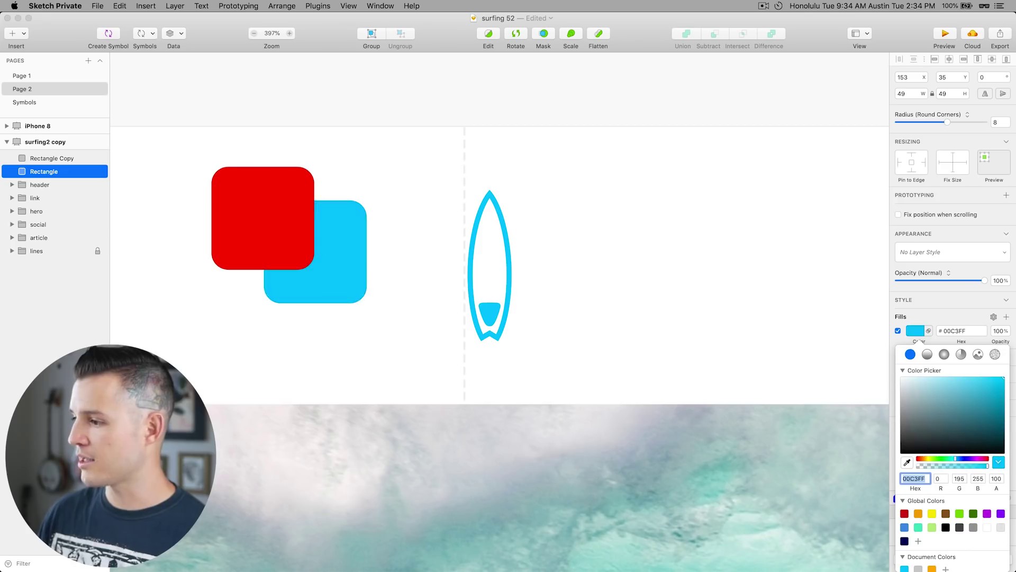
Step: Bring the cyan square in front and union both squares into one combined shape
{"action": "left_click", "coordinate": [342, 260]}
{"action": "key", "text": "super+alt+Up"}
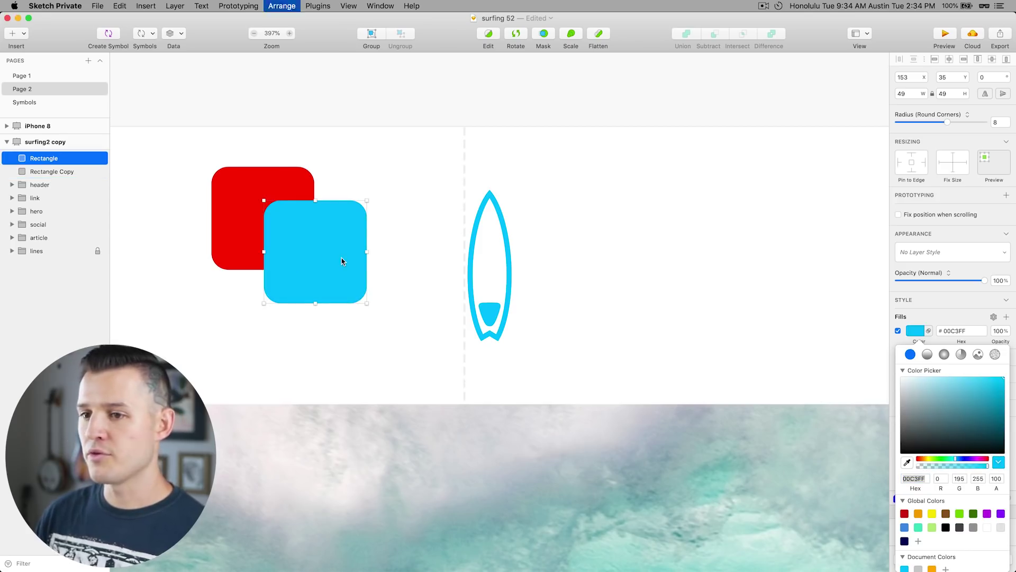
{"action": "left_click", "coordinate": [239, 182], "text": "shift"}
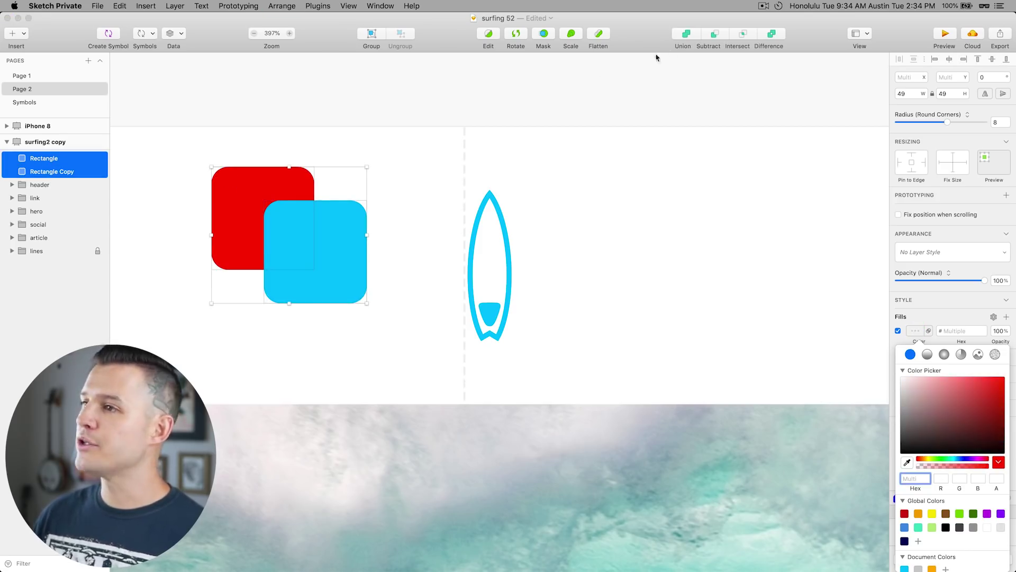
{"action": "left_click", "coordinate": [684, 34]}
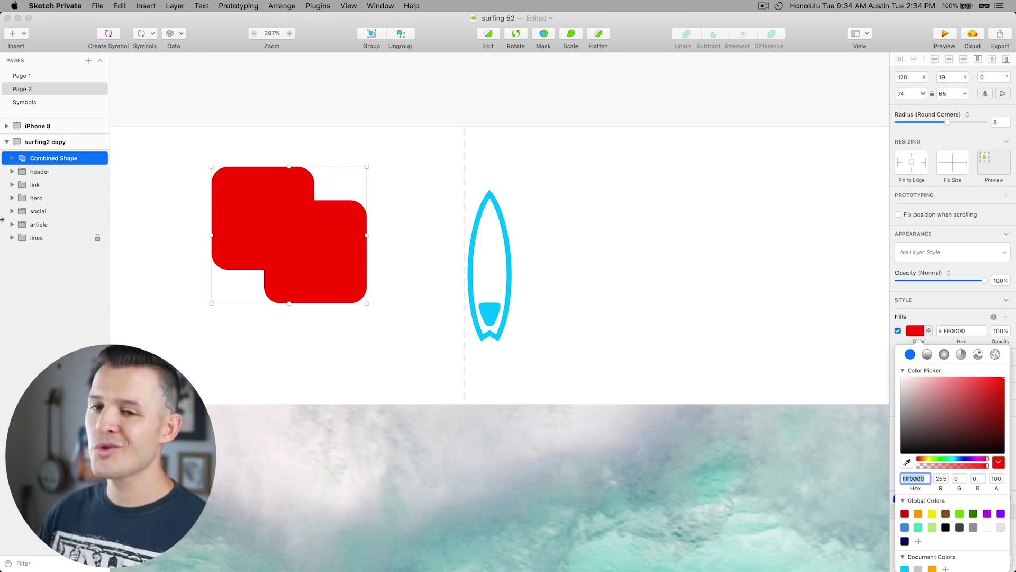
Step: Switch the cyan rectangle's boolean through Subtract and Intersect, settling on Difference
{"action": "left_click", "coordinate": [11, 158]}
{"action": "left_click", "coordinate": [50, 172]}
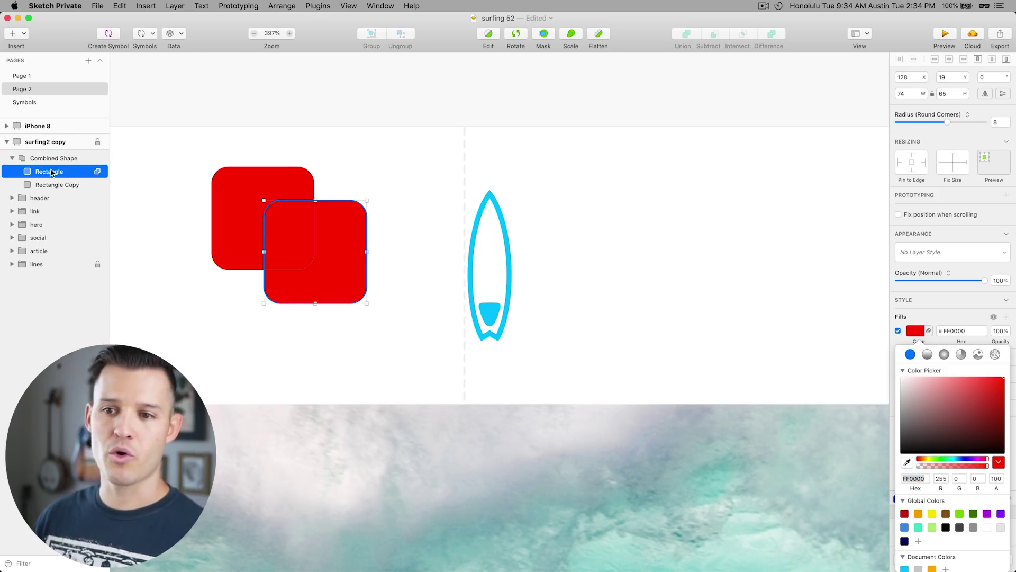
{"action": "left_click", "coordinate": [99, 172]}
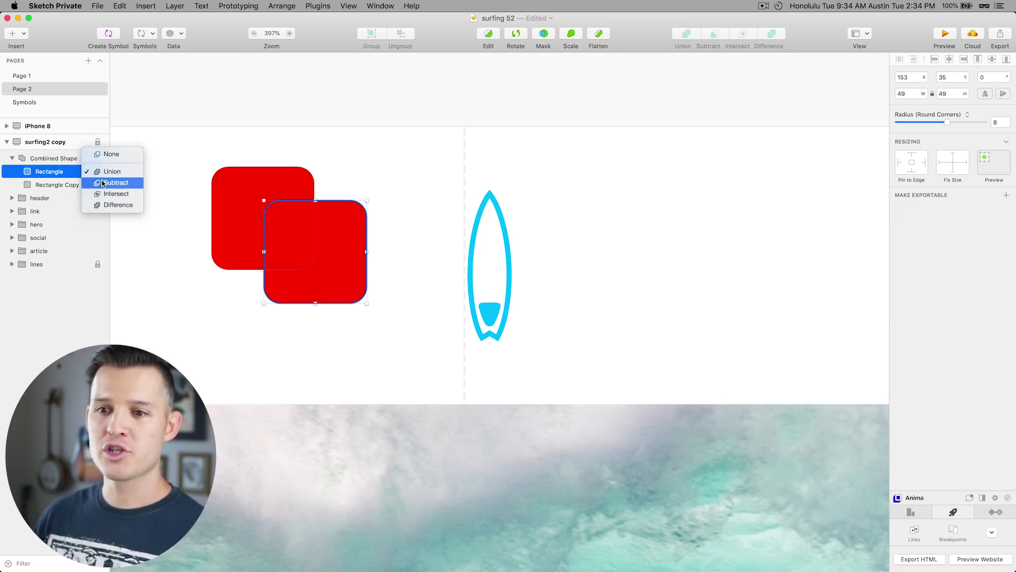
{"action": "left_click", "coordinate": [101, 183]}
{"action": "left_click", "coordinate": [97, 171]}
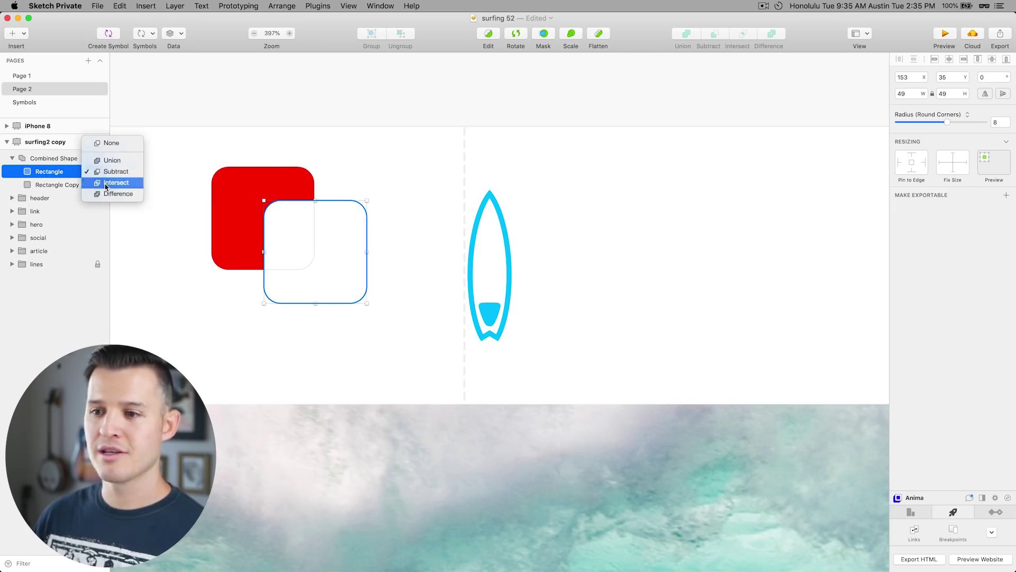
{"action": "left_click", "coordinate": [105, 184]}
{"action": "left_click", "coordinate": [97, 172]}
{"action": "left_click", "coordinate": [102, 183]}
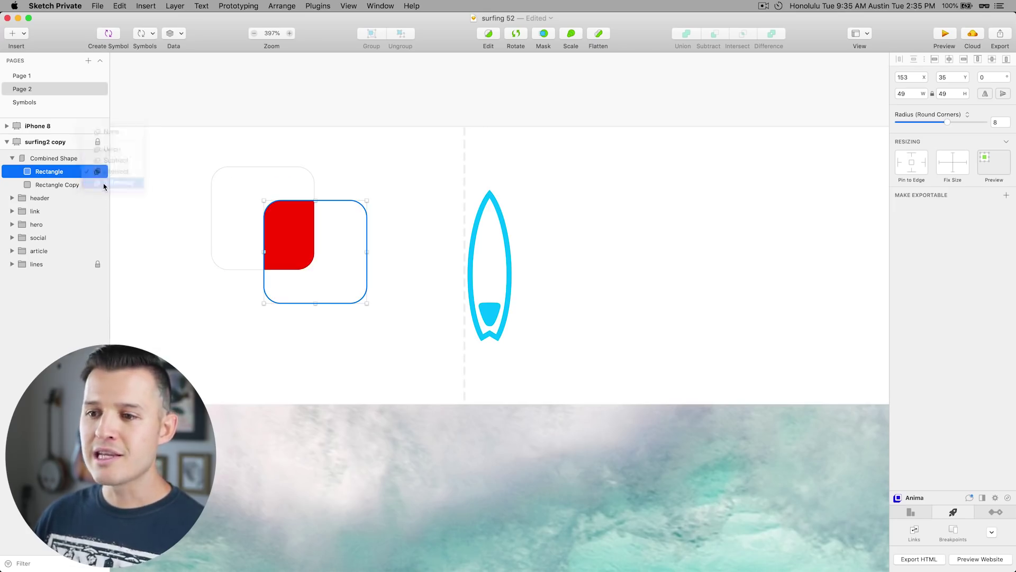
{"action": "left_click", "coordinate": [253, 209]}
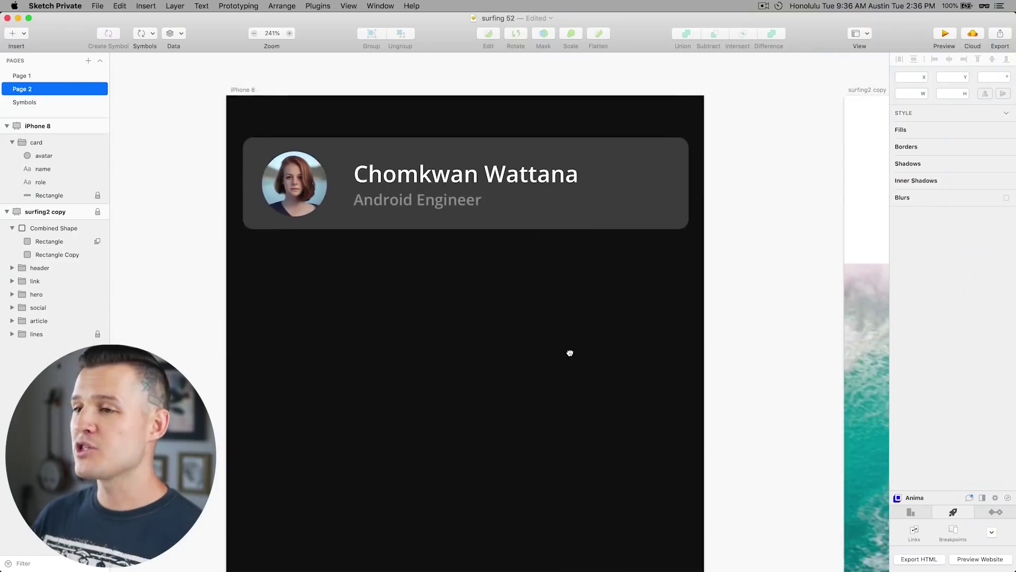
Step: Pan the canvas to centre the iPhone 8 contact card at 241% zoom
{"action": "left_click_drag", "start_coordinate": [551, 356], "coordinate": [598, 335]}
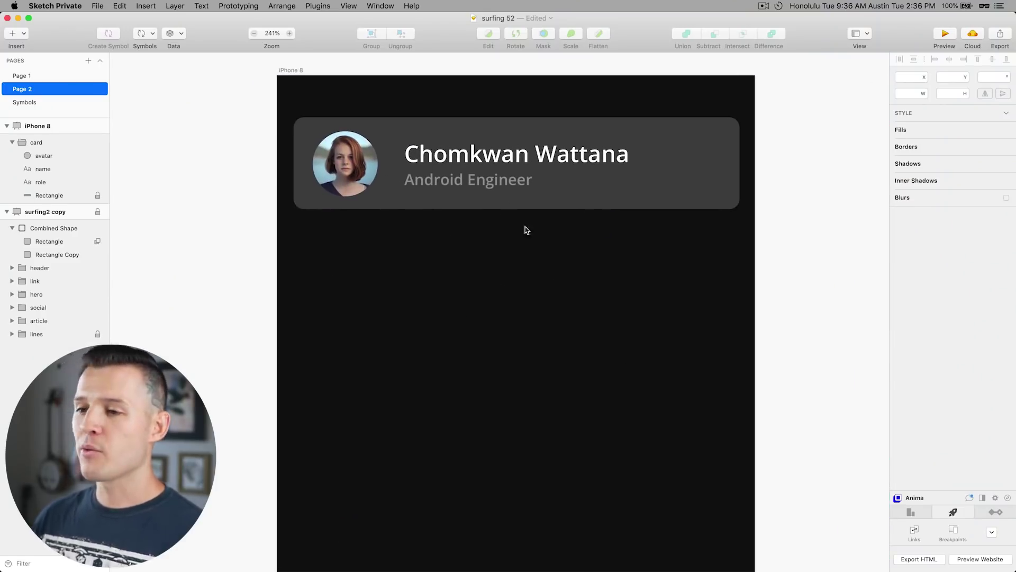
Step: Select the contact card's avatar image and collapse the surfing artboard's layers
{"action": "left_click", "coordinate": [494, 186]}
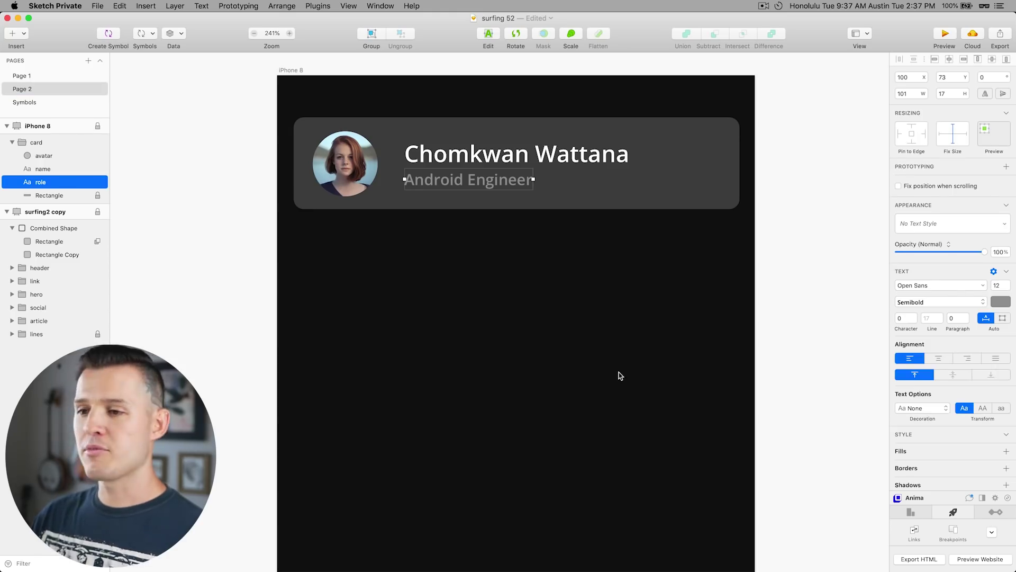
{"action": "left_click", "coordinate": [345, 161]}
{"action": "left_click", "coordinate": [455, 159]}
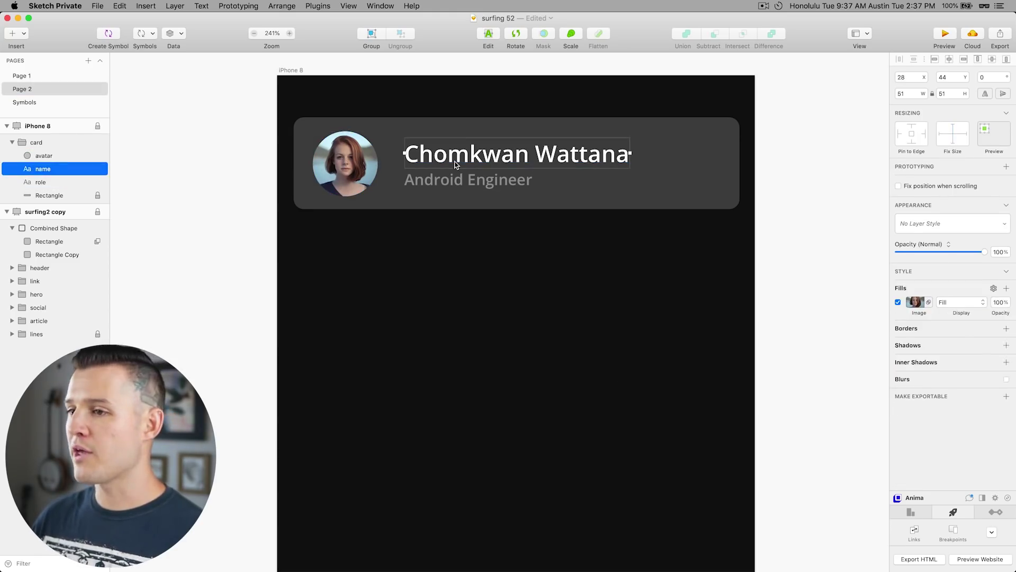
{"action": "left_click", "coordinate": [460, 183]}
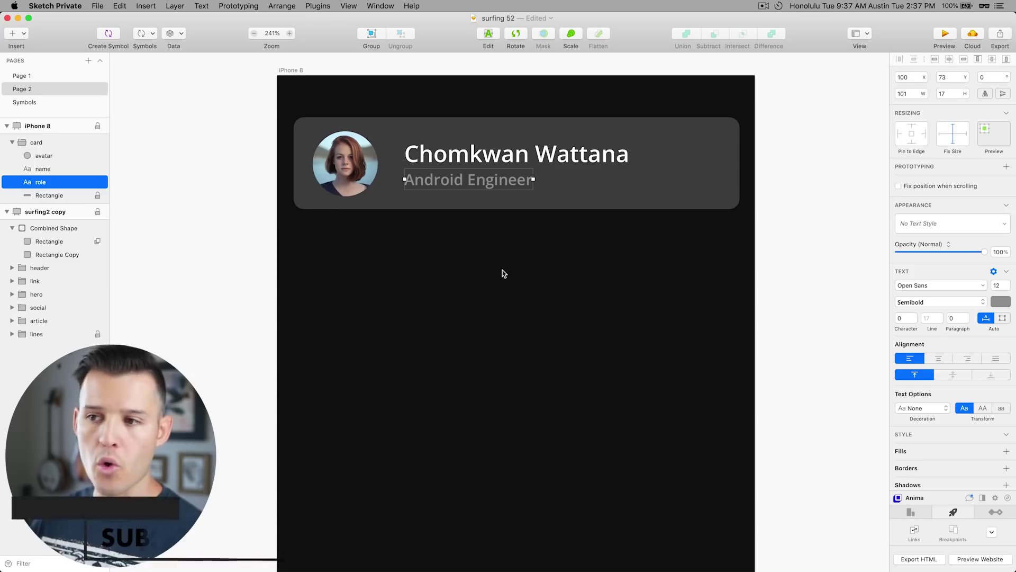
{"action": "left_click", "coordinate": [325, 178]}
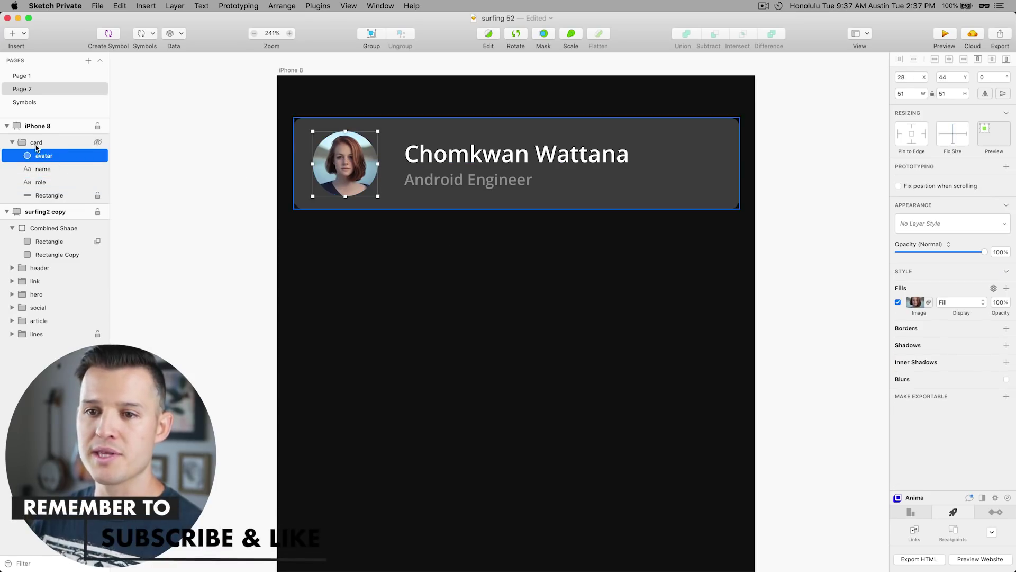
{"action": "left_click", "coordinate": [6, 211]}
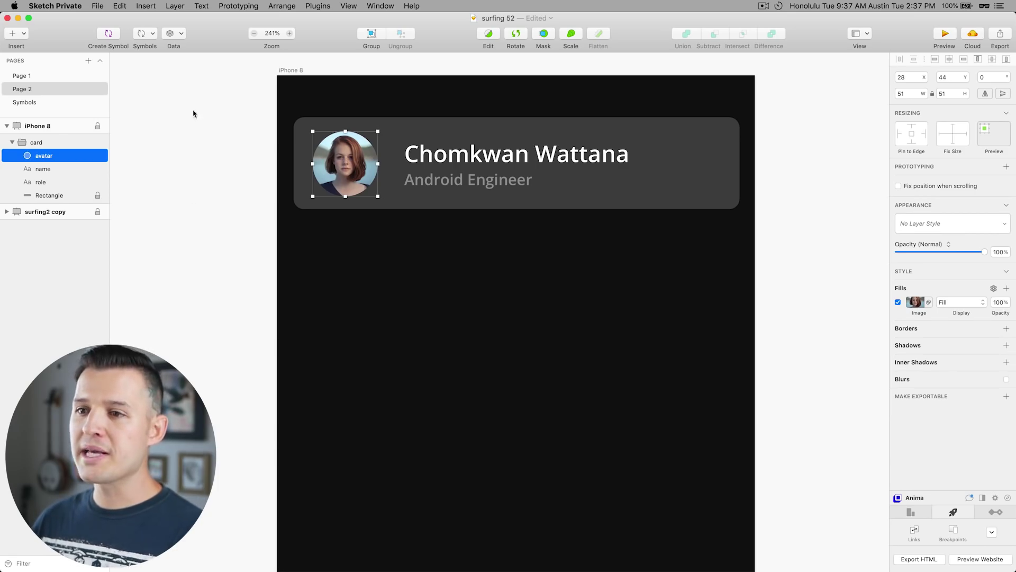
Step: Fill the avatar from Data with a new face, then a random Unsplash photo
{"action": "left_click", "coordinate": [170, 34]}
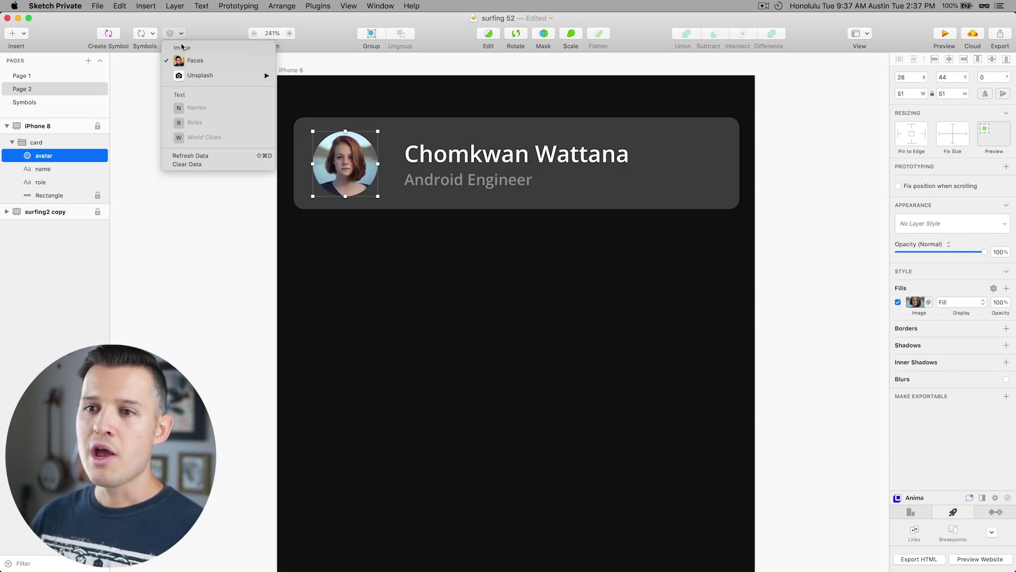
{"action": "left_click", "coordinate": [202, 64]}
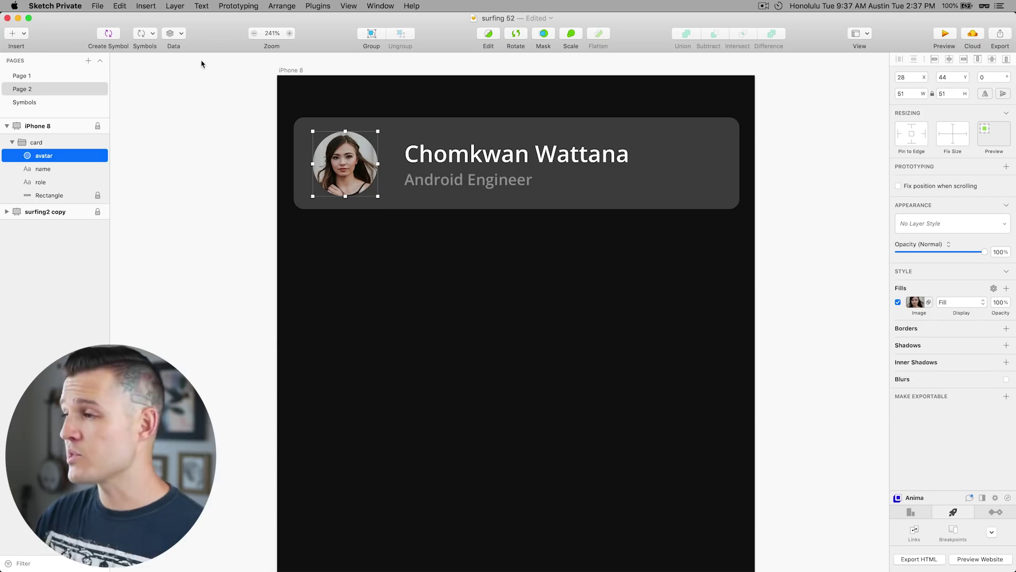
{"action": "left_click", "coordinate": [170, 34]}
{"action": "mouse_move", "coordinate": [233, 79]}
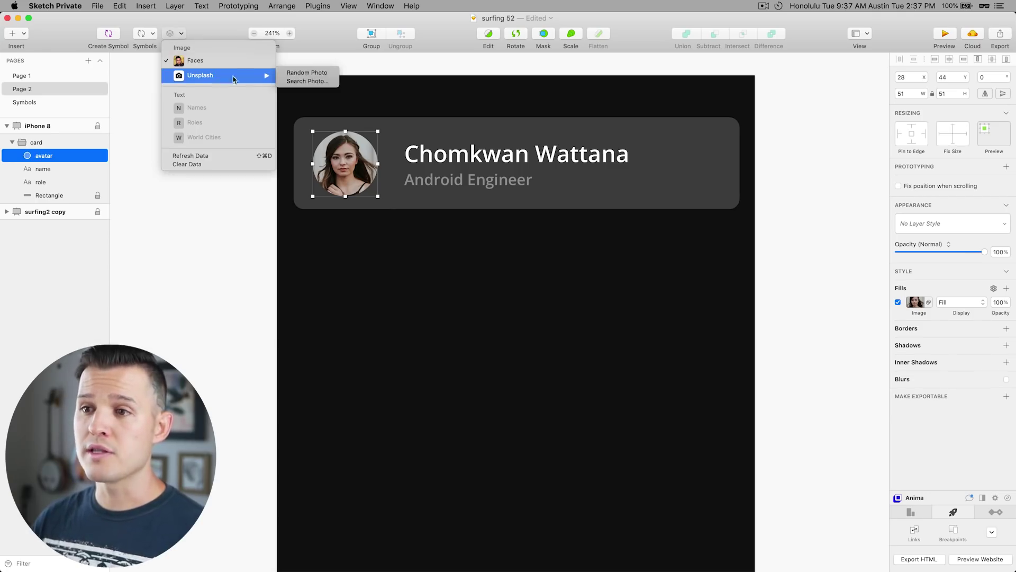
{"action": "left_click", "coordinate": [307, 72]}
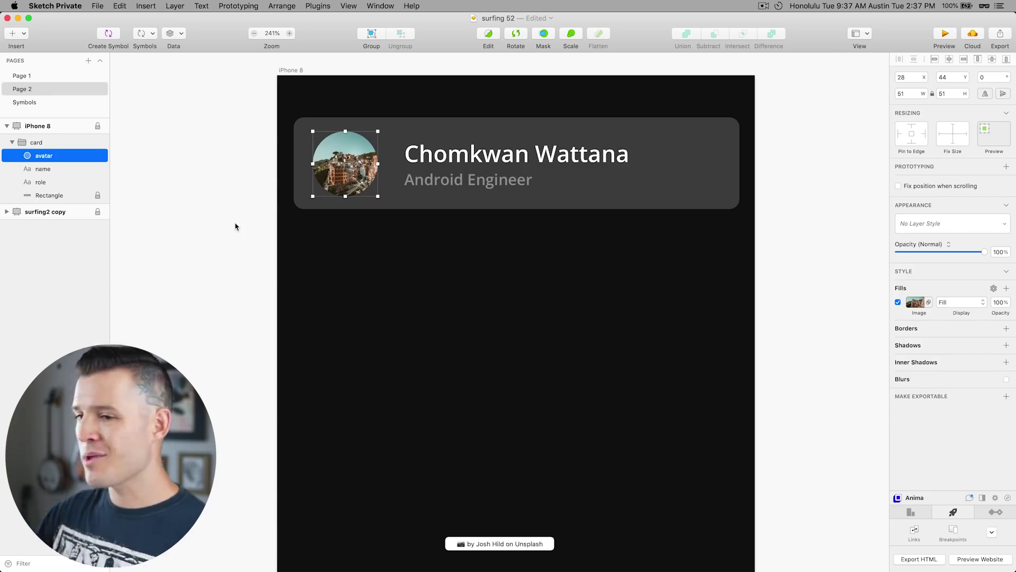
{"action": "left_click", "coordinate": [179, 38]}
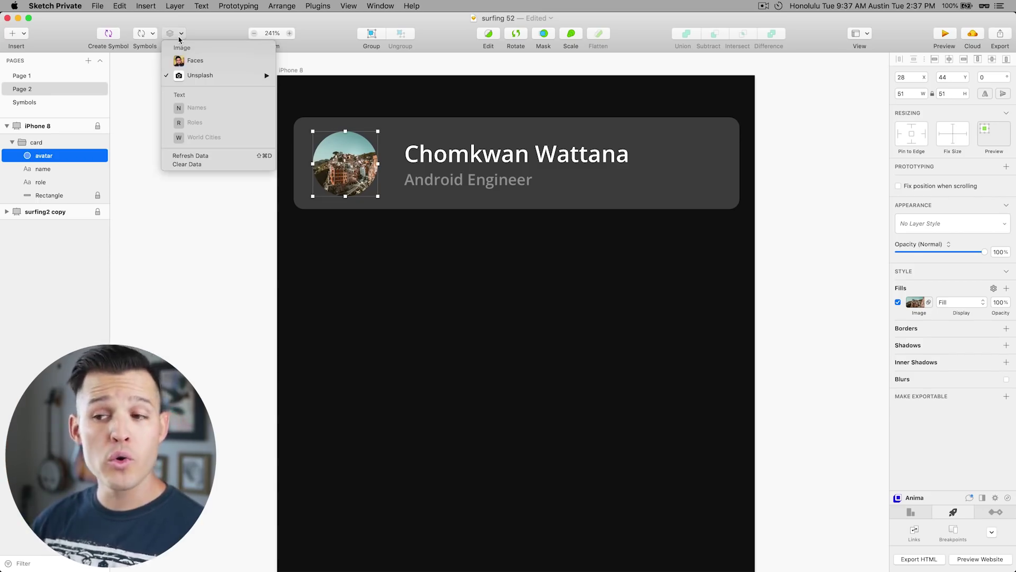
Step: In Preferences > Data, add Roles.txt from the Desktop as a data source, then close Preferences
{"action": "left_click", "coordinate": [364, 291]}
{"action": "key", "text": "super+comma"}
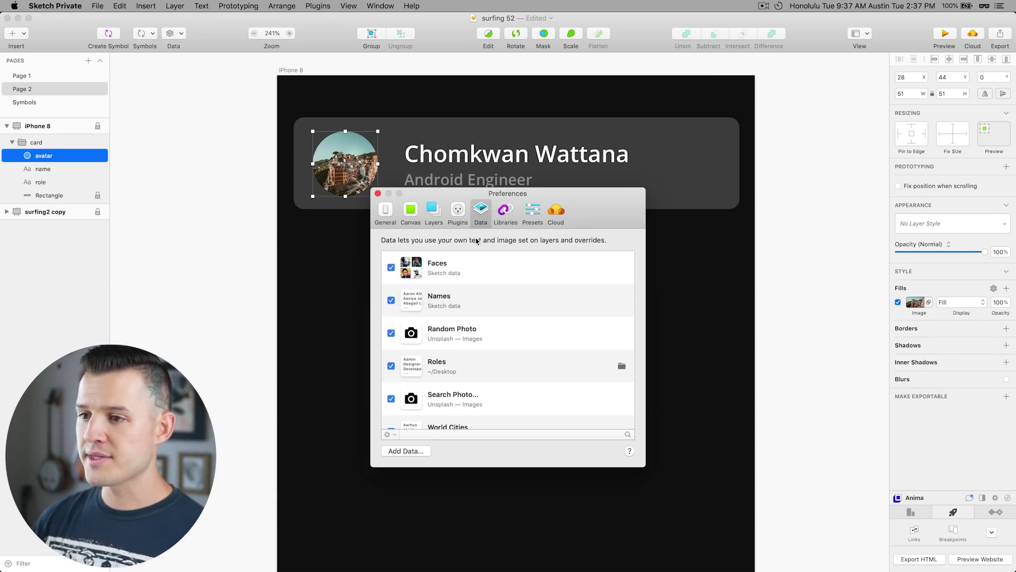
{"action": "left_click_drag", "start_coordinate": [475, 195], "coordinate": [458, 135]}
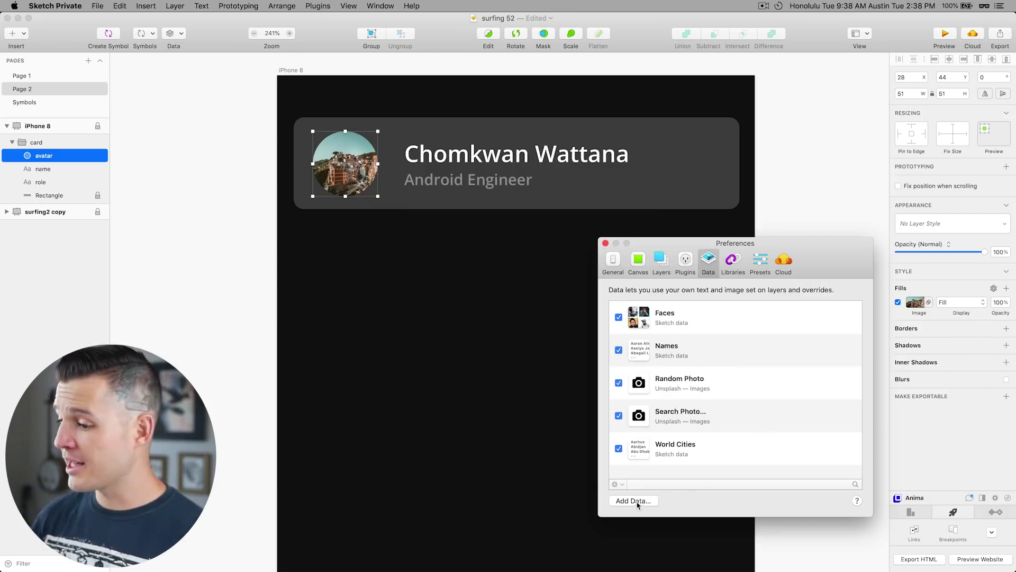
{"action": "left_click", "coordinate": [637, 502]}
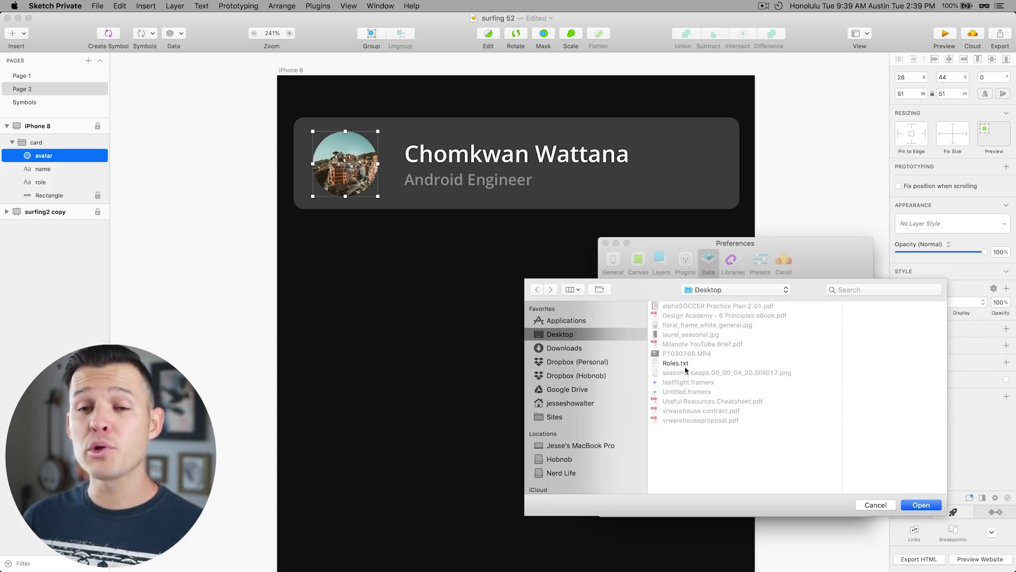
{"action": "left_click", "coordinate": [683, 364]}
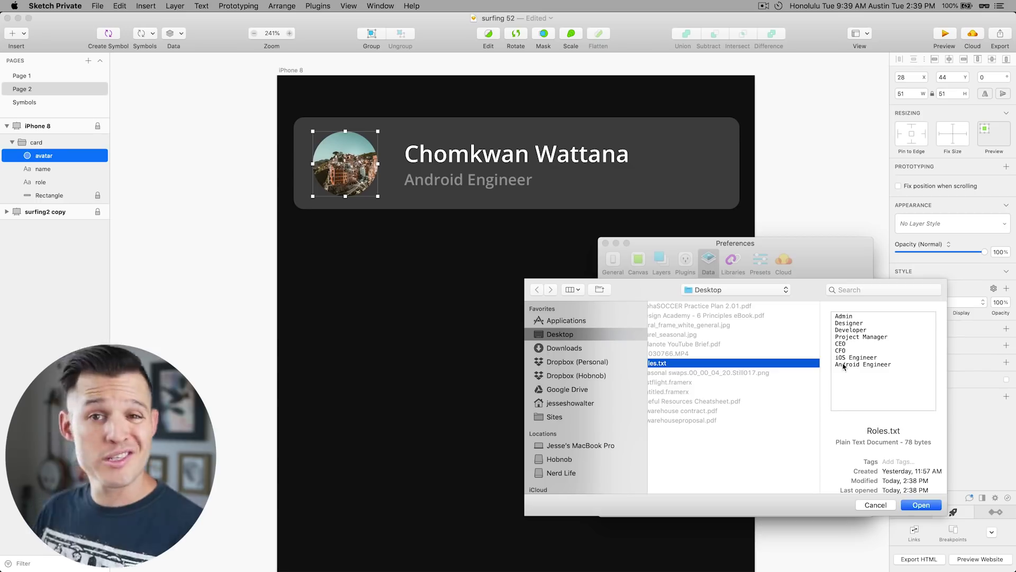
{"action": "left_click", "coordinate": [921, 506]}
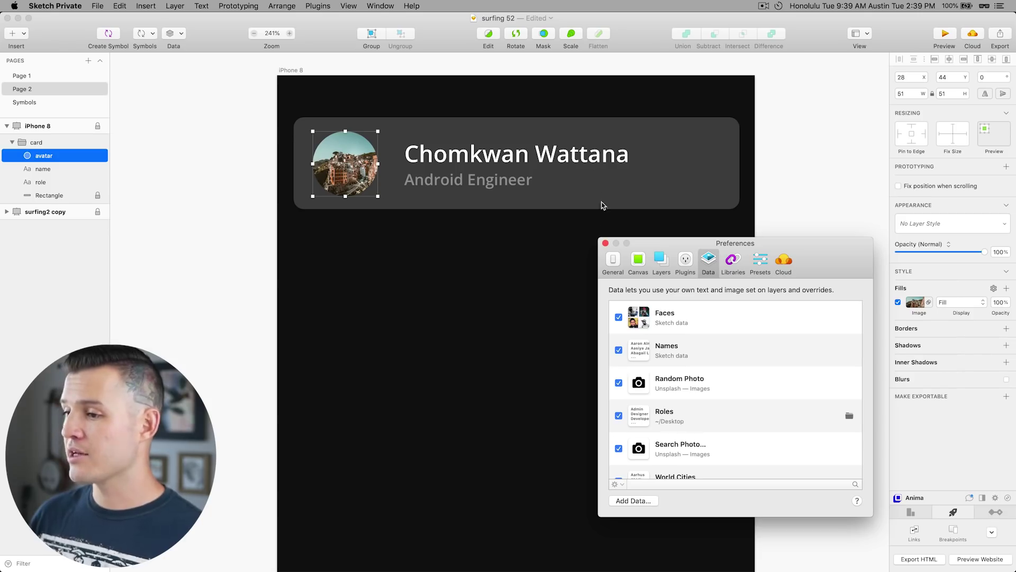
{"action": "left_click", "coordinate": [606, 243]}
Step: Fill the card's role text from the Roles data source and refresh it to get a different role
{"action": "left_click", "coordinate": [446, 187]}
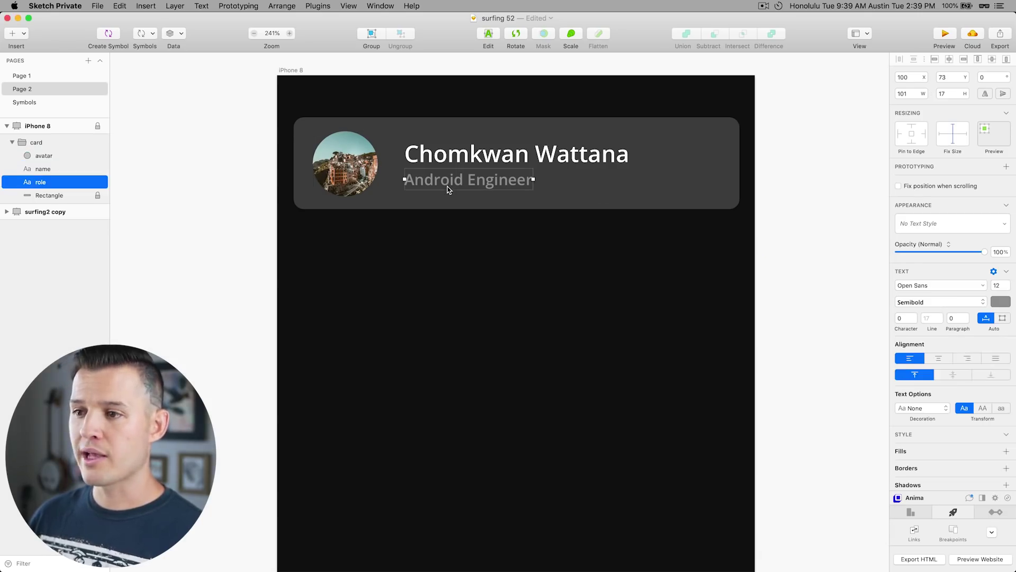
{"action": "left_click", "coordinate": [176, 35]}
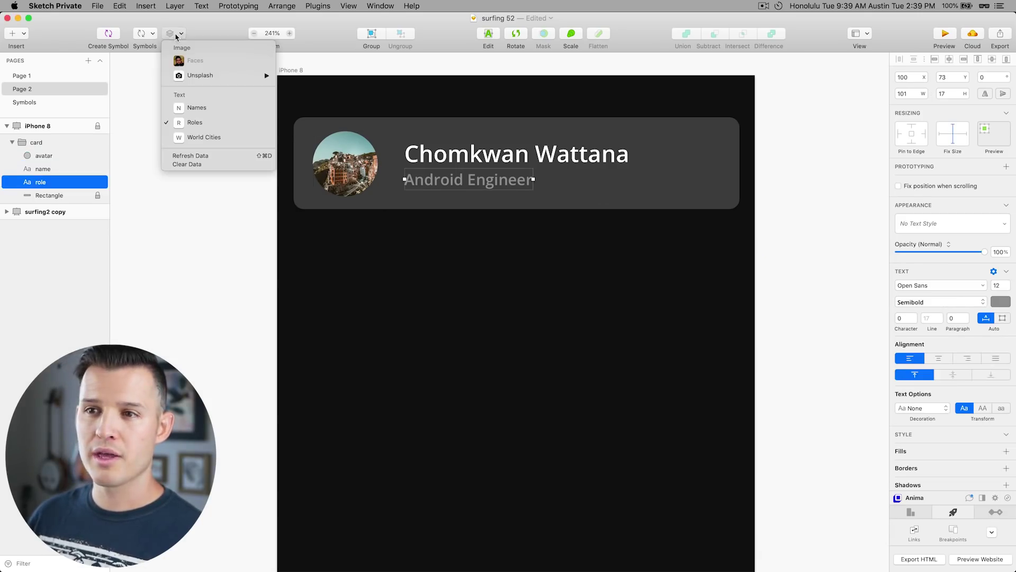
{"action": "left_click", "coordinate": [206, 123]}
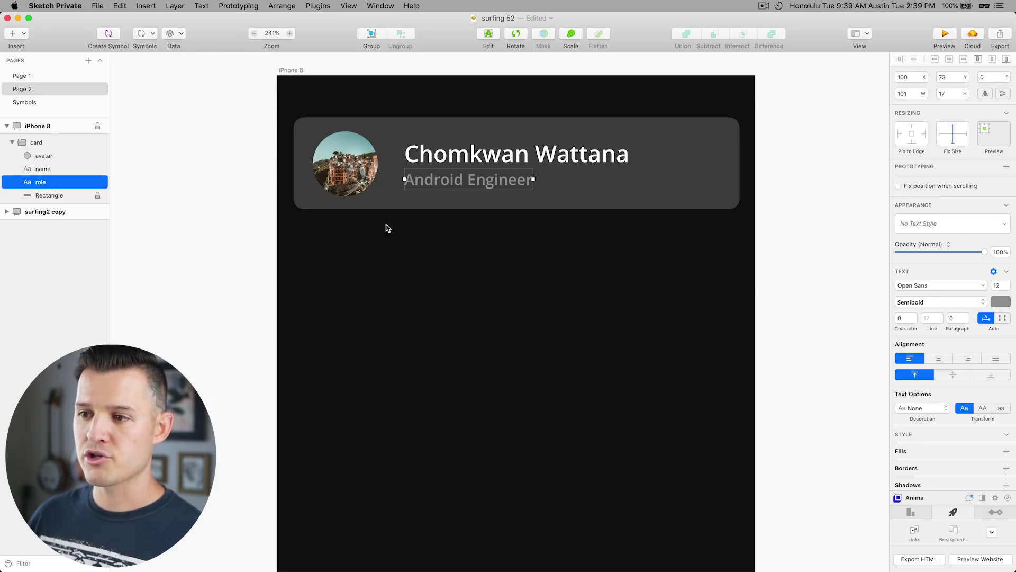
{"action": "left_click", "coordinate": [176, 34]}
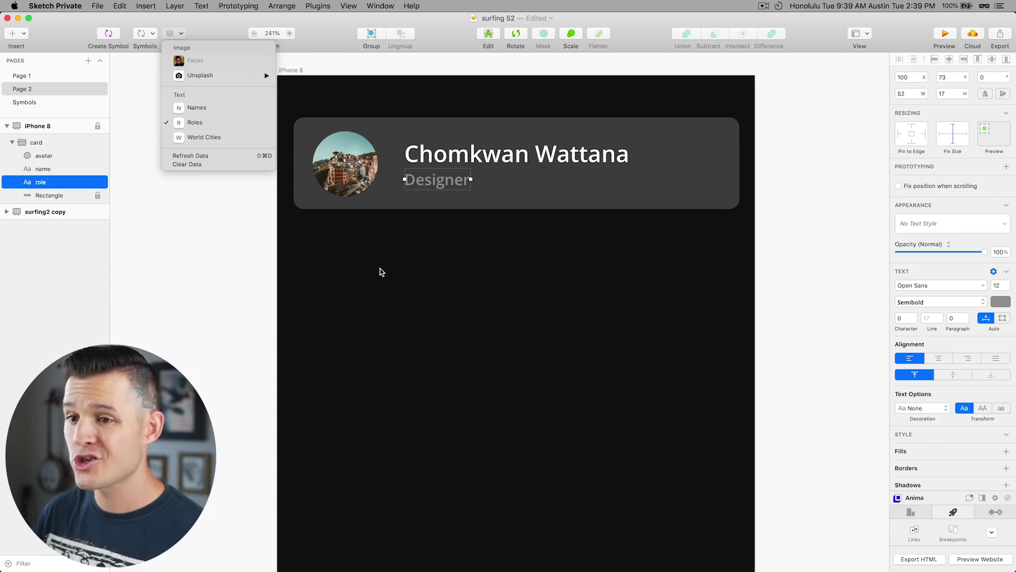
{"action": "left_click", "coordinate": [428, 184]}
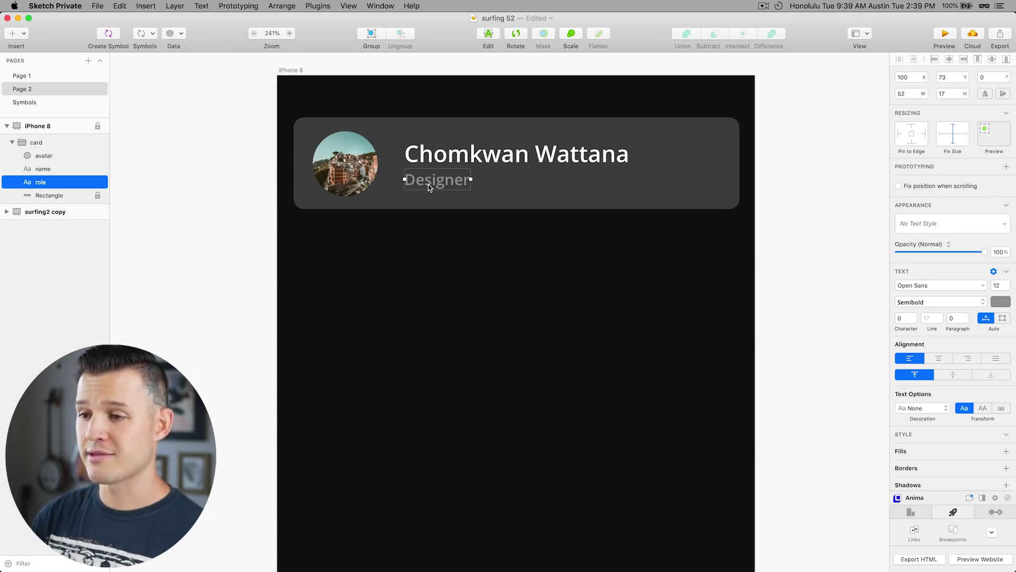
{"action": "key", "text": "shift+super+d"}
{"action": "key", "text": "shift+super+d"}
Step: Refresh the avatar with a new portrait, cycle the role to CFO, and select the whole card group
{"action": "key", "text": "shift+super+d"}
{"action": "key", "text": "shift+super+d"}
{"action": "key", "text": "shift+super+d"}
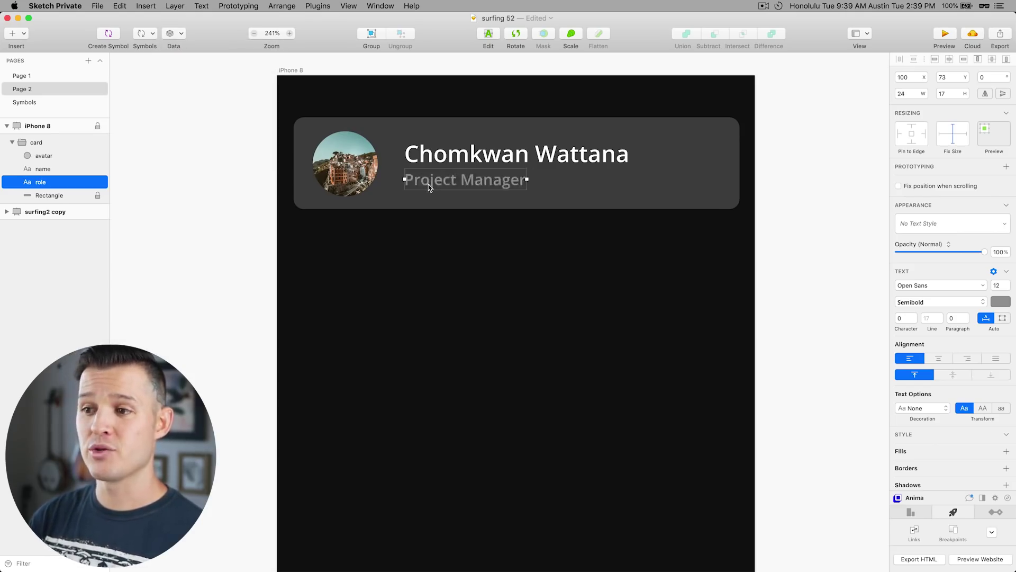
{"action": "left_click", "coordinate": [321, 164]}
{"action": "key", "text": "shift+super+d"}
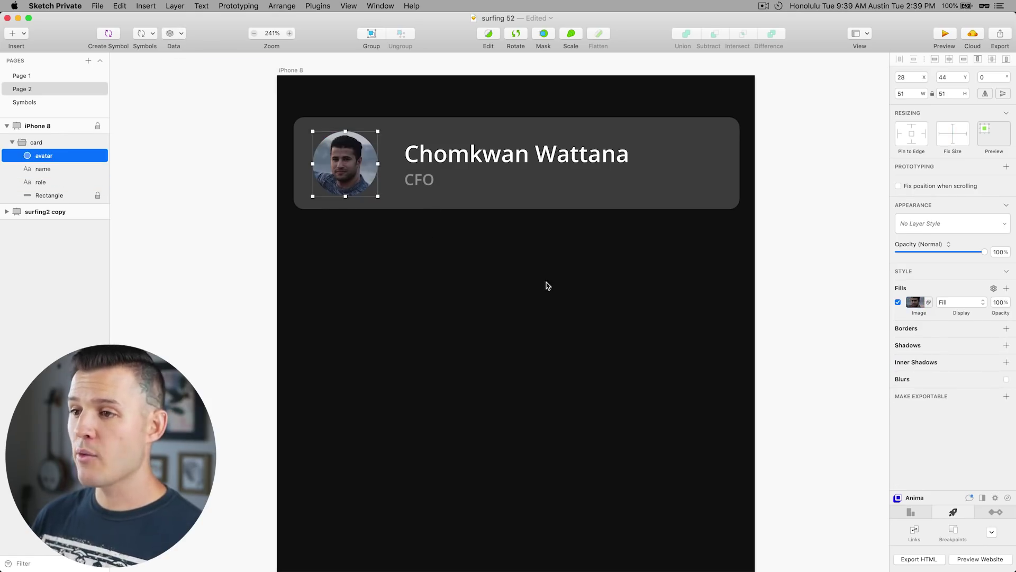
{"action": "left_click", "coordinate": [344, 283]}
{"action": "left_click_drag", "start_coordinate": [333, 287], "coordinate": [638, 119]}
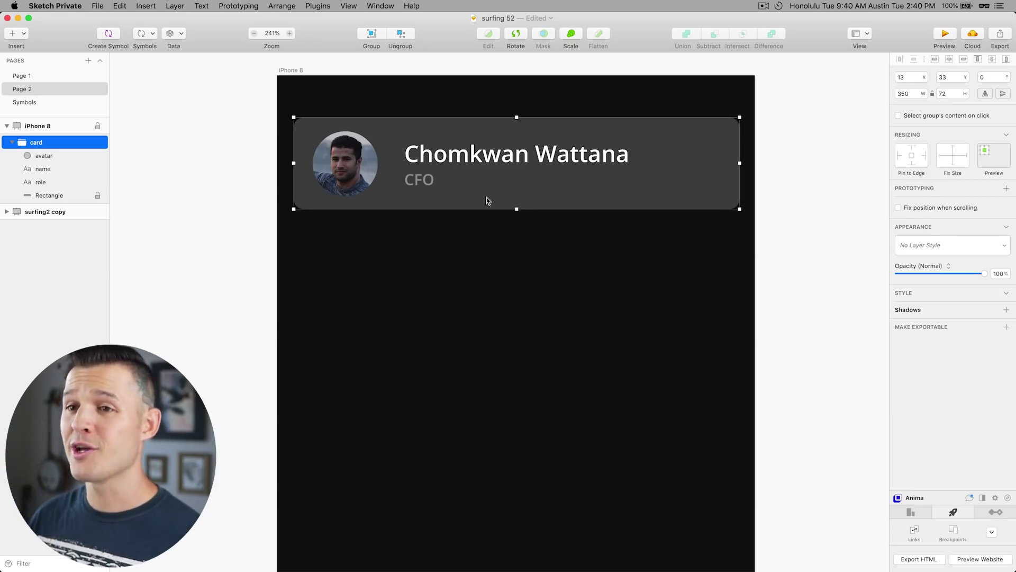
Step: Make the card a symbol and refresh its name, role and avatar data several times
{"action": "left_click", "coordinate": [108, 33]}
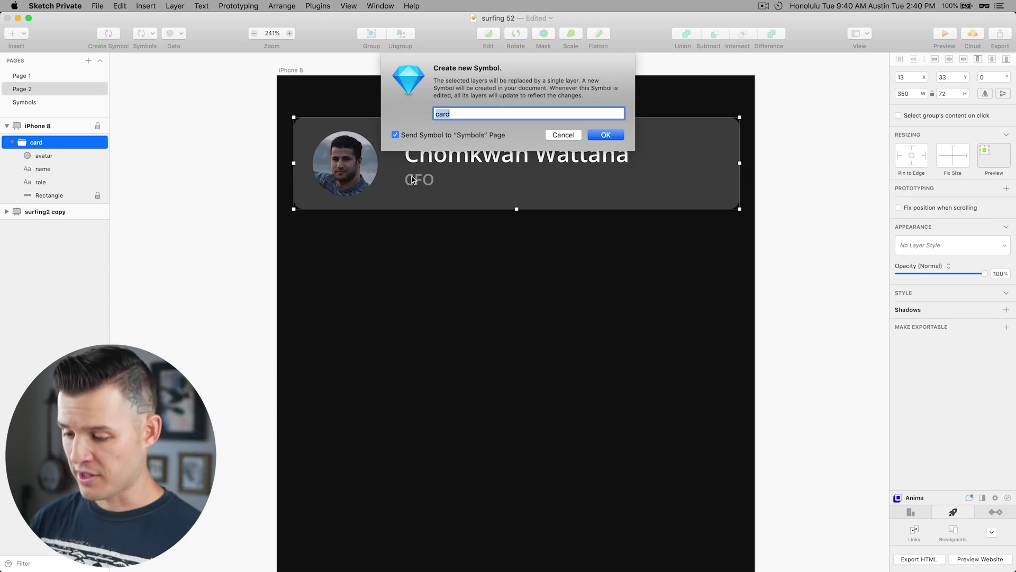
{"action": "key", "text": "Return"}
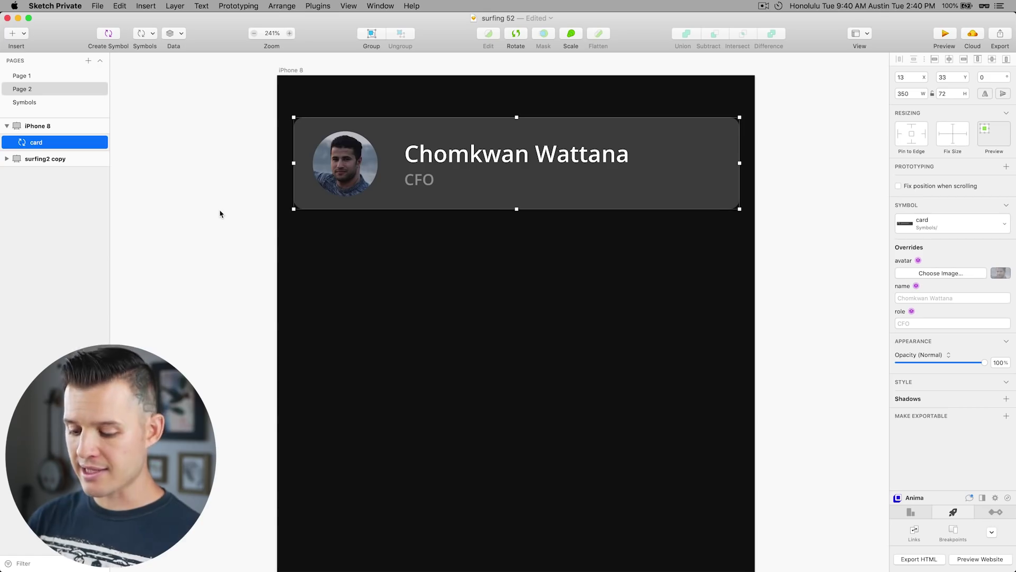
{"action": "key", "text": "ctrl+super+d"}
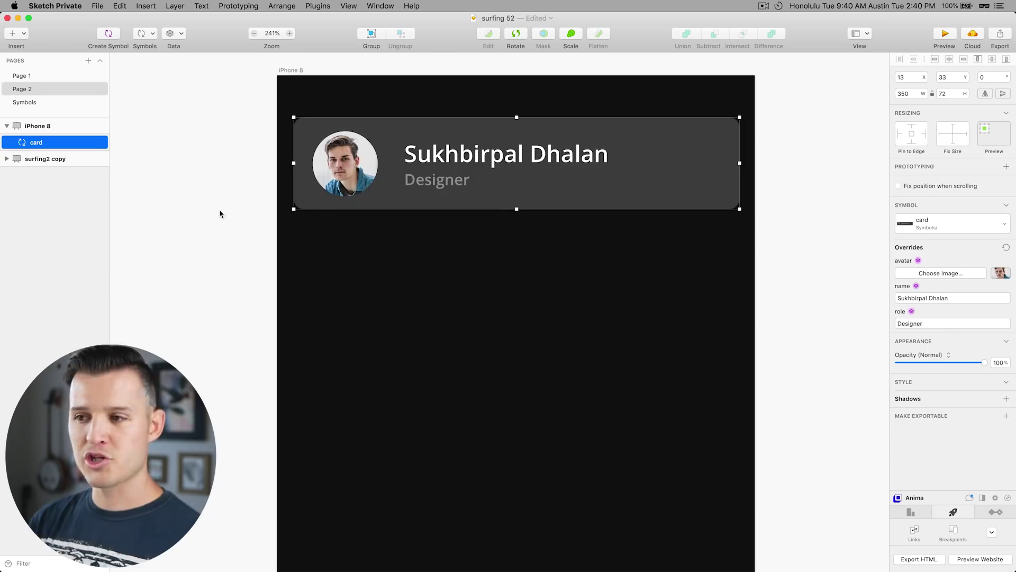
{"action": "key", "text": "ctrl+super+d"}
{"action": "key", "text": "ctrl+super+d"}
{"action": "key", "text": "ctrl+super+d"}
{"action": "key", "text": "ctrl+super+d"}
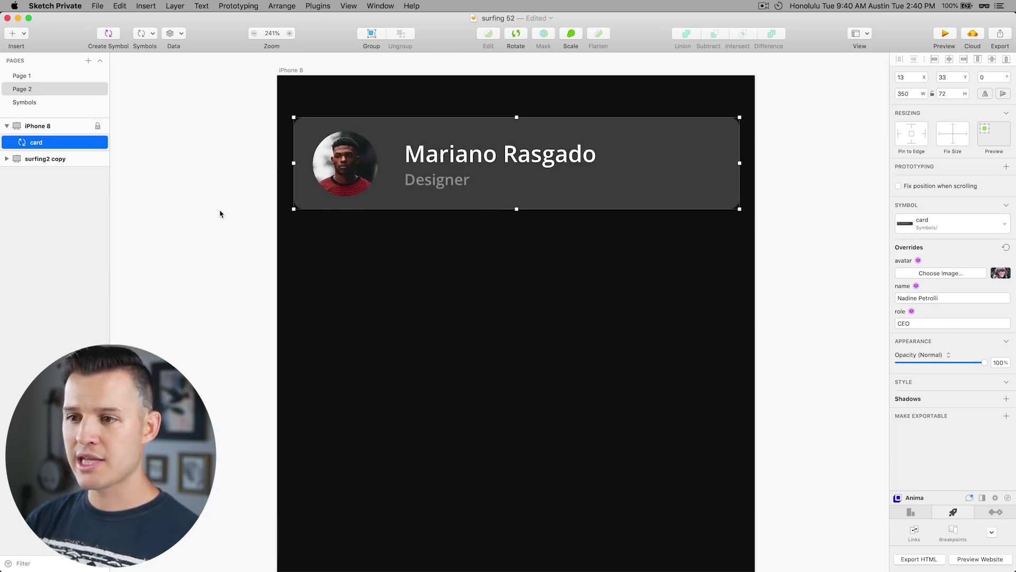
{"action": "key", "text": "ctrl+super+d"}
{"action": "key", "text": "ctrl+super+d"}
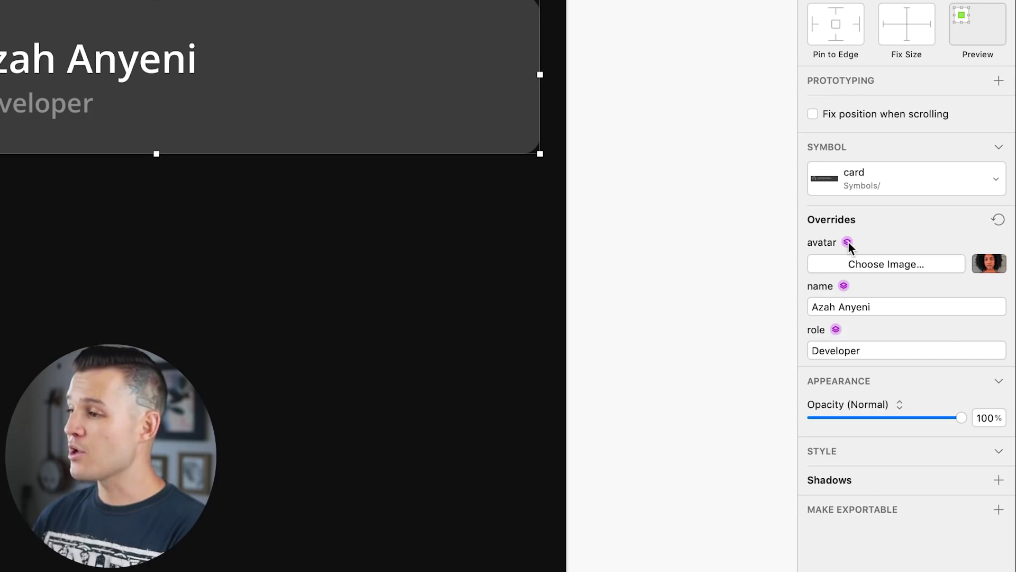
Step: Give the avatar override a new Faces image, then switch it to Unsplash Random Photo and refresh
{"action": "left_click", "coordinate": [847, 242]}
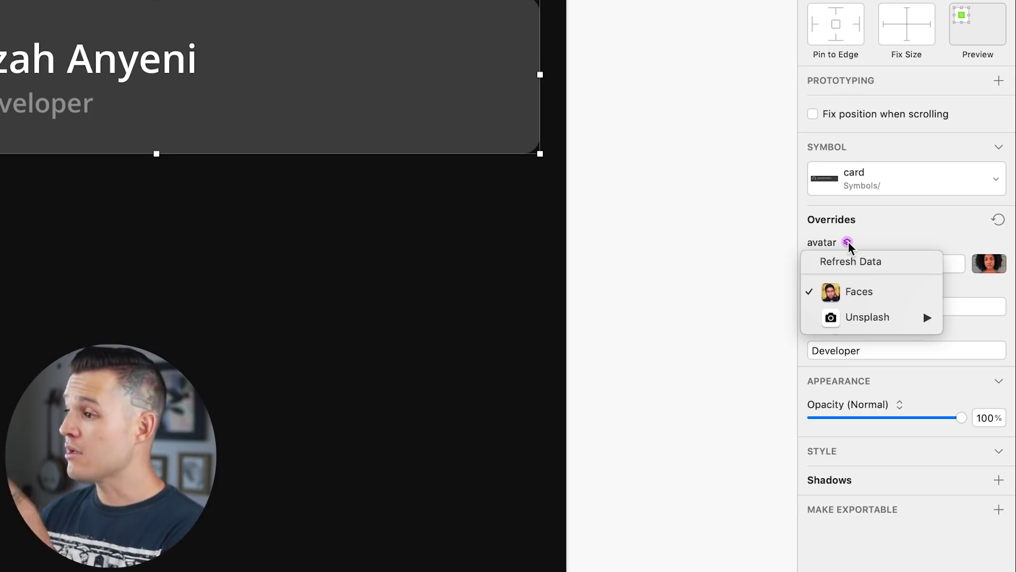
{"action": "left_click", "coordinate": [854, 290]}
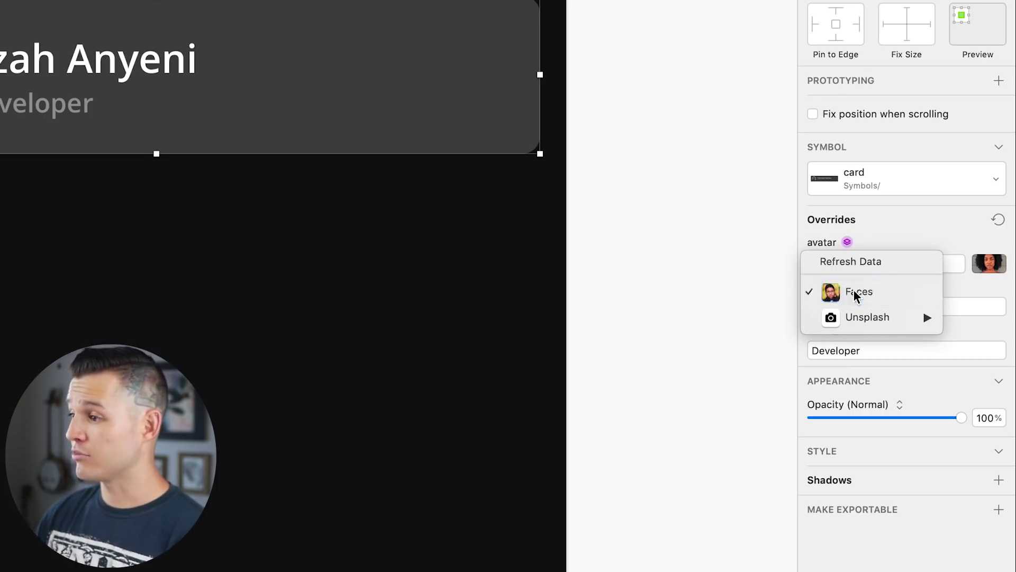
{"action": "left_click", "coordinate": [848, 242]}
{"action": "mouse_move", "coordinate": [859, 316]}
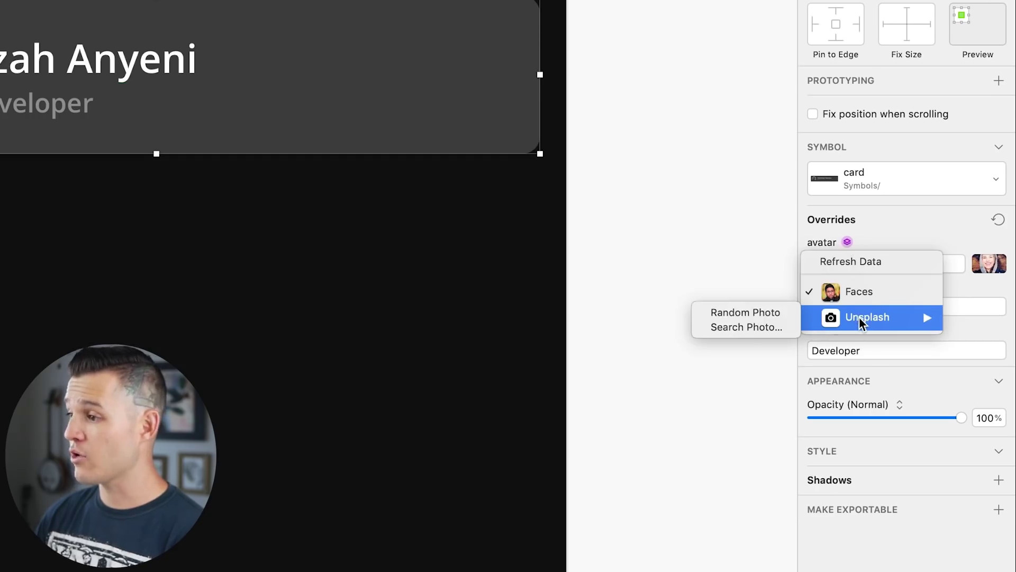
{"action": "left_click", "coordinate": [782, 313]}
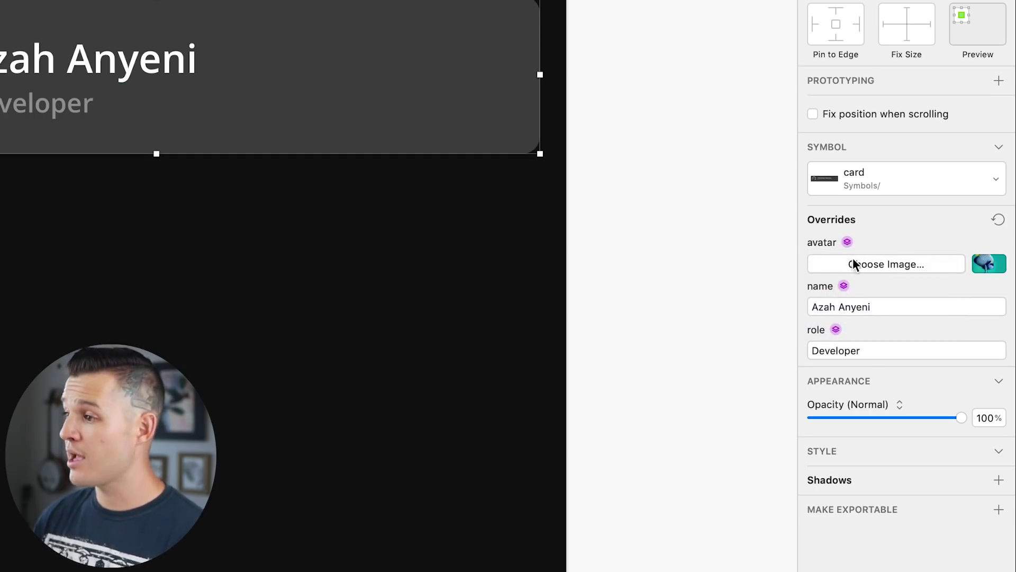
{"action": "key", "text": "ctrl+super+d"}
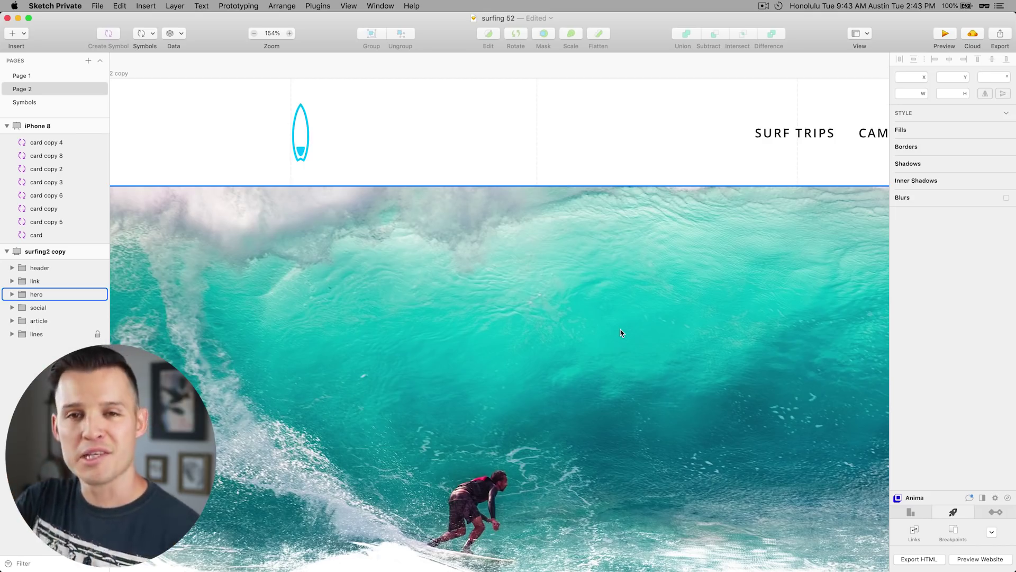
Step: Zoom to the surfboard shape and rename its layer 'logo'
{"action": "left_click", "coordinate": [249, 83]}
{"action": "scroll", "coordinate": [446, 268], "scroll_direction": "up", "scroll_amount": 5}
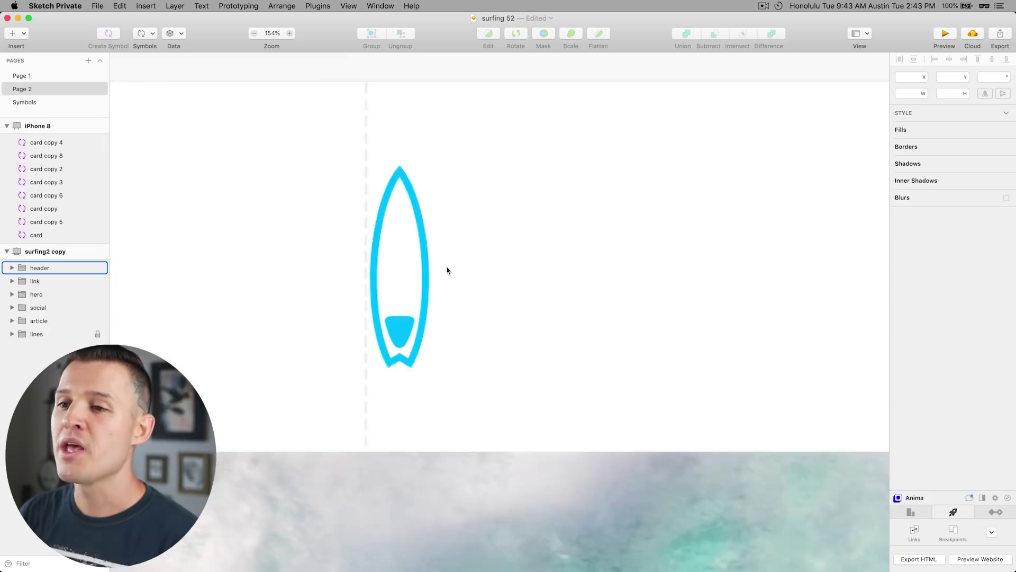
{"action": "left_click", "coordinate": [464, 321], "text": "super"}
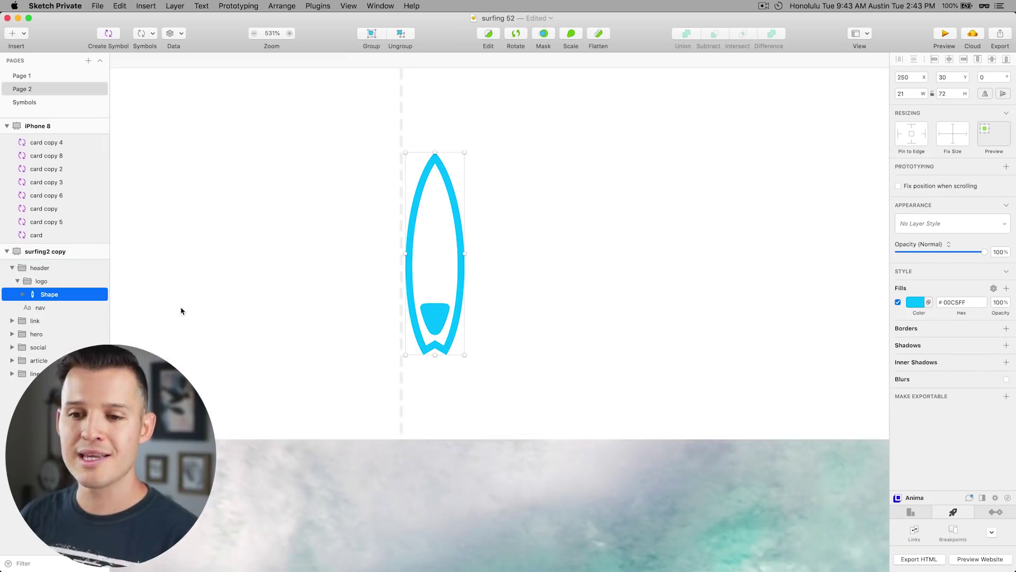
{"action": "double_click", "coordinate": [49, 294]}
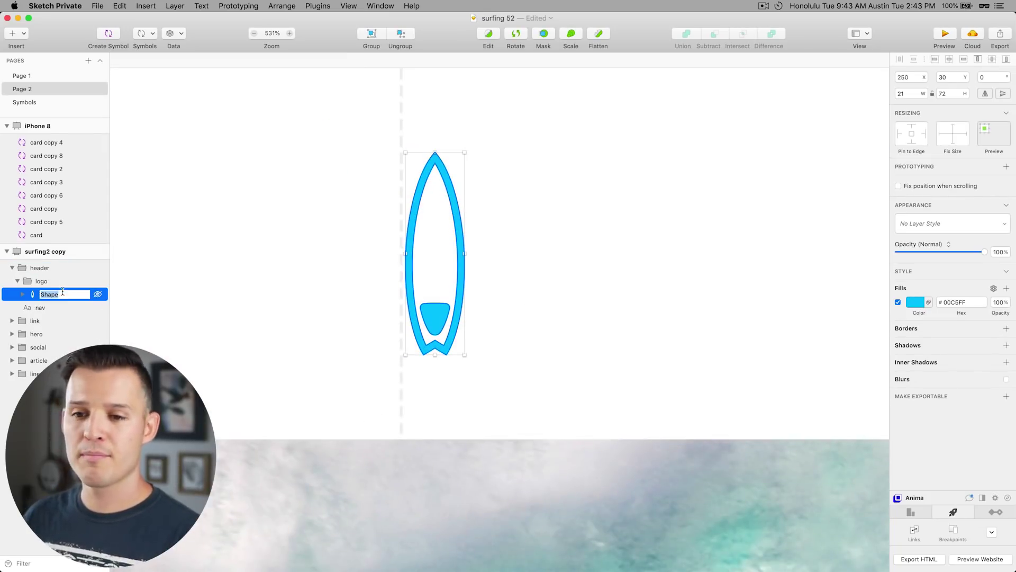
{"action": "type", "text": "logo"}
{"action": "key", "text": "Return"}
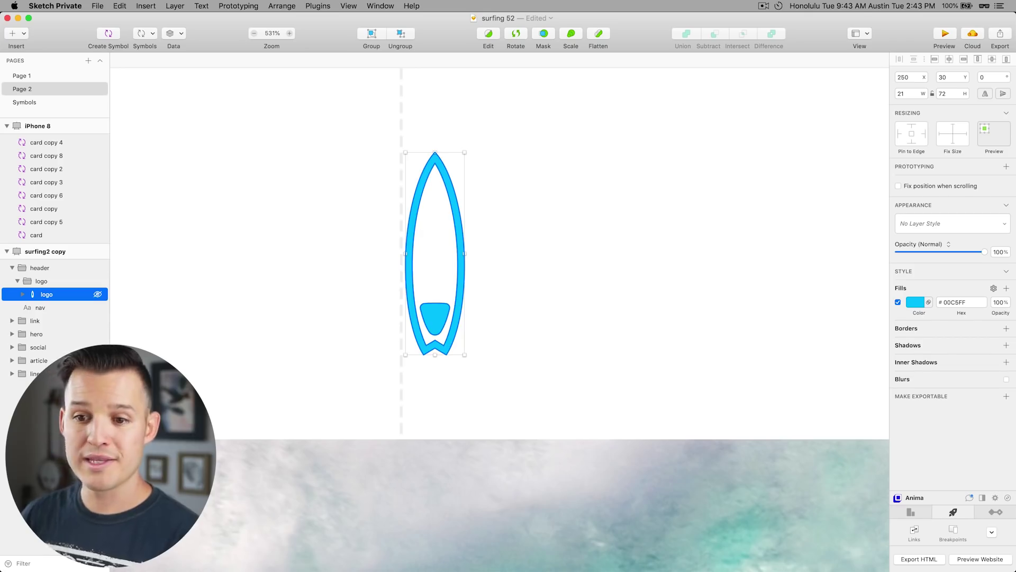
Step: Move the logo layer to the top of surfing2 copy and convert it to a symbol
{"action": "left_click_drag", "start_coordinate": [67, 294], "coordinate": [61, 266]}
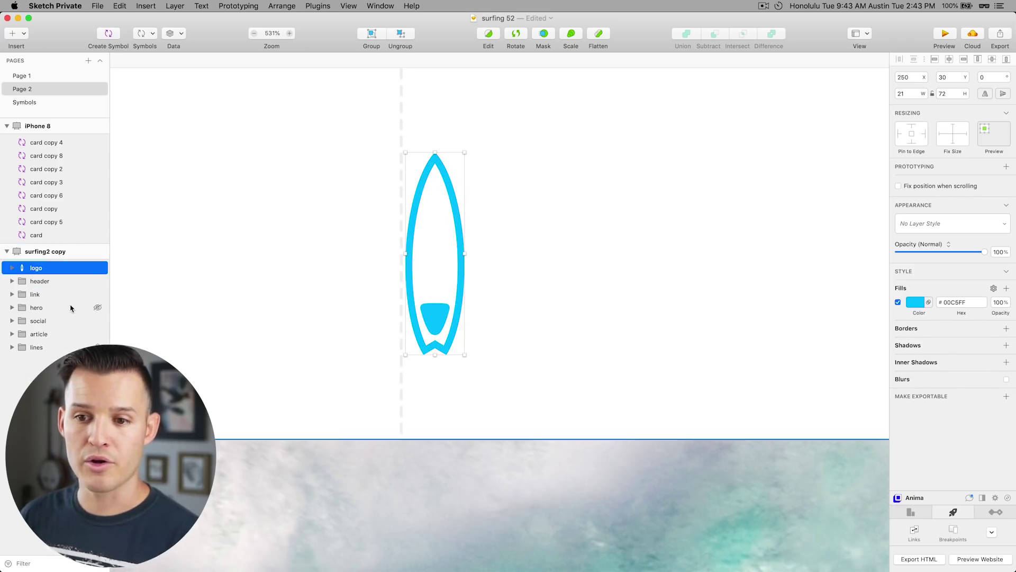
{"action": "key", "text": "alt+super+y"}
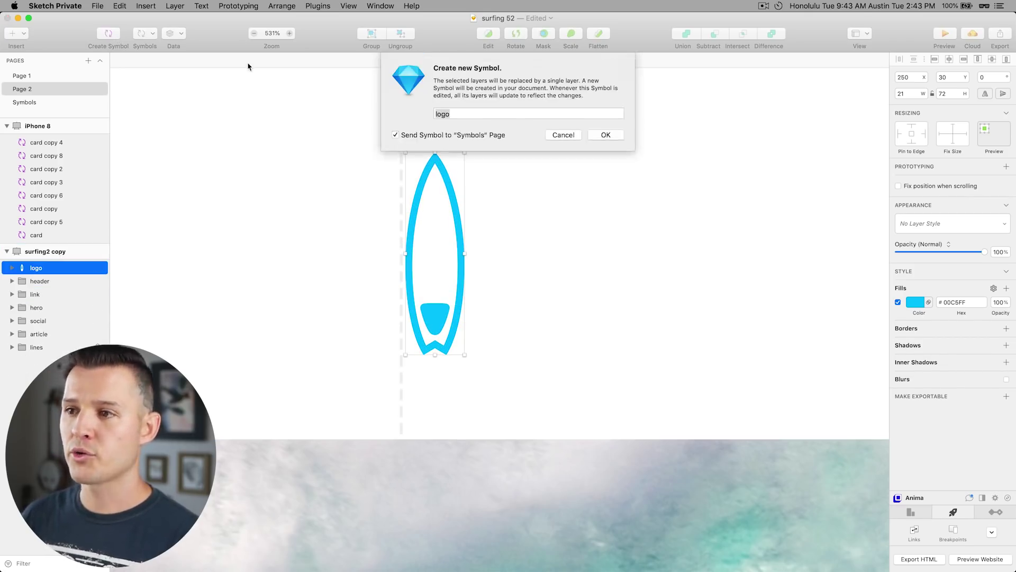
{"action": "key", "text": "Return"}
{"action": "key", "text": "Return"}
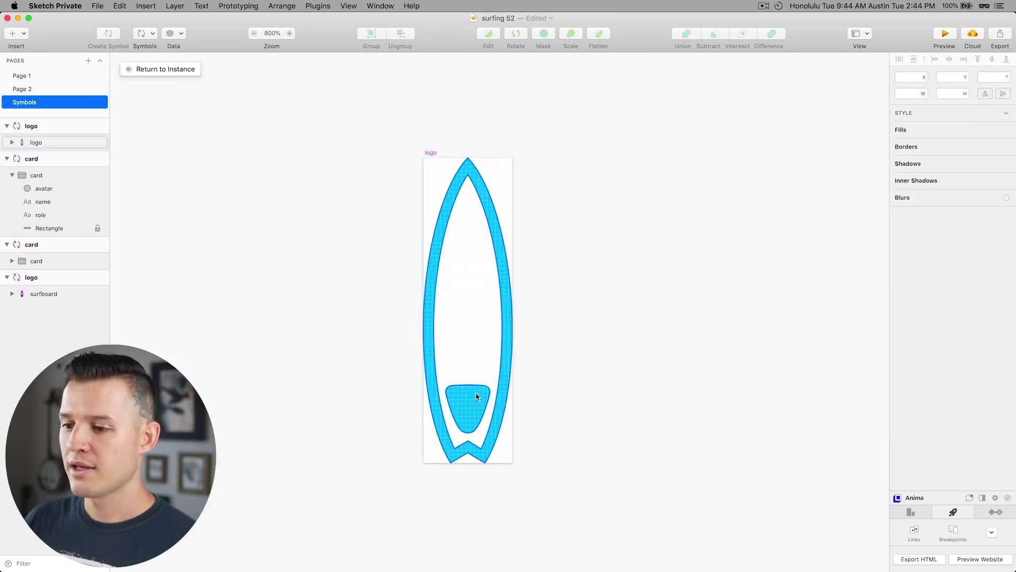
Step: Set the logo's fill to red (FF0000) and save it as a new layer style named 'red'
{"action": "left_click", "coordinate": [919, 302]}
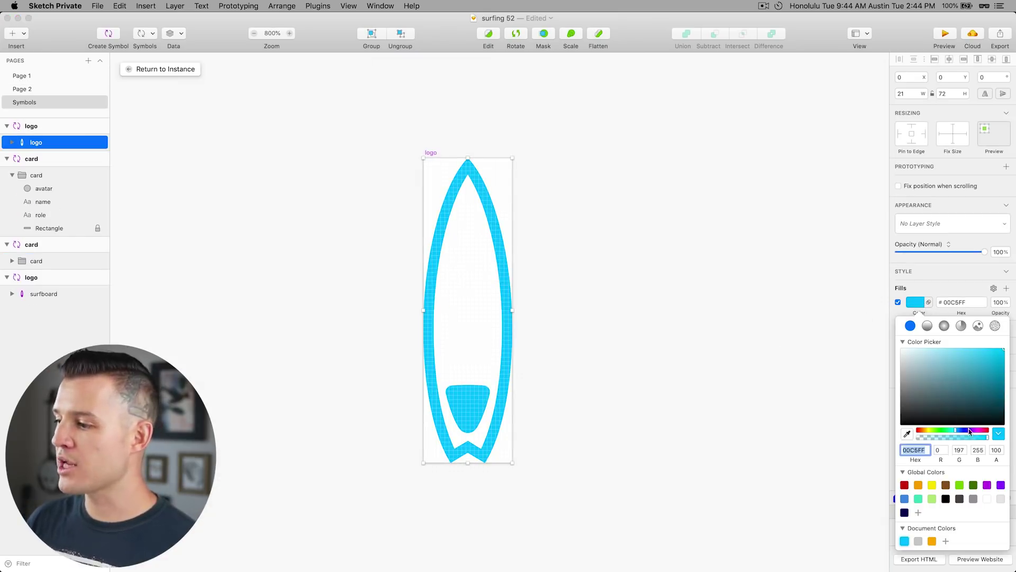
{"action": "left_click_drag", "start_coordinate": [975, 431], "coordinate": [988, 430]}
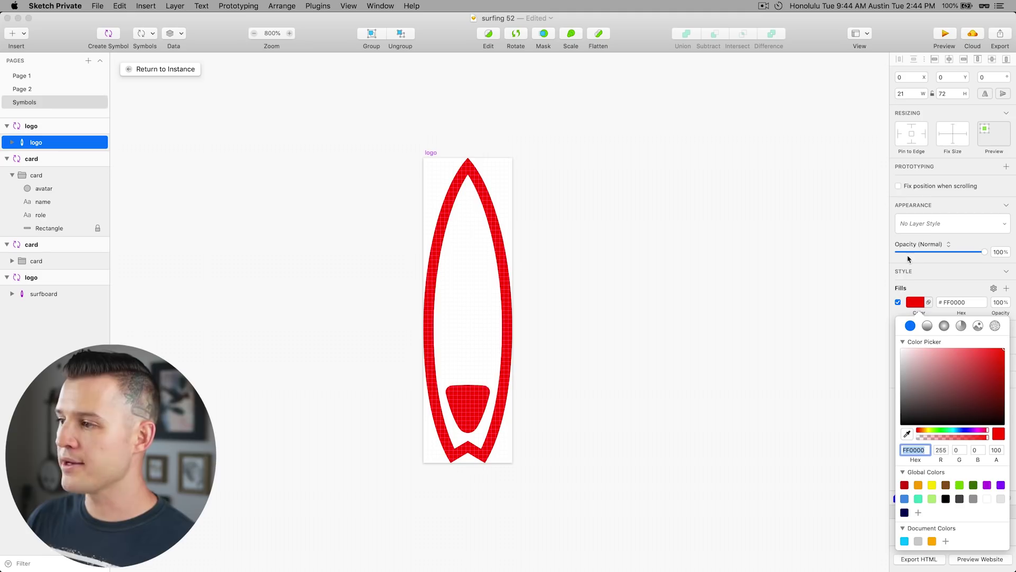
{"action": "left_click", "coordinate": [921, 231]}
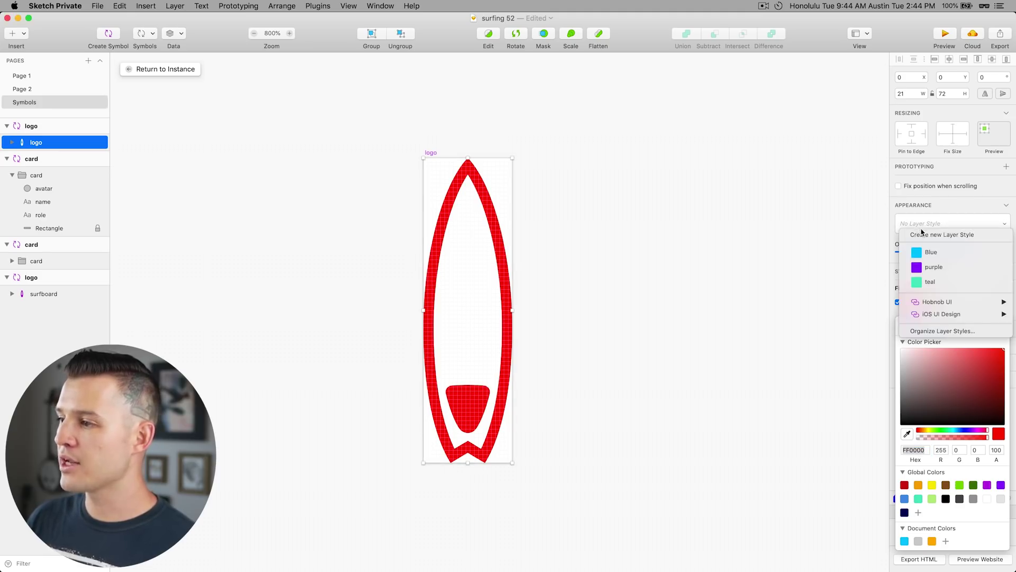
{"action": "left_click", "coordinate": [922, 235]}
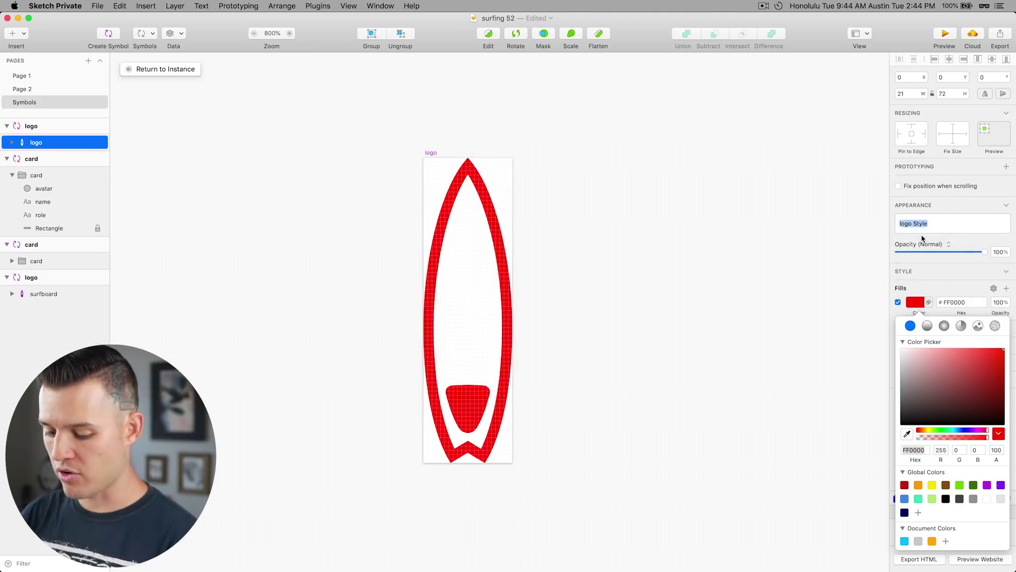
{"action": "type", "text": "red"}
{"action": "key", "text": "Return"}
{"action": "left_click", "coordinate": [807, 282]}
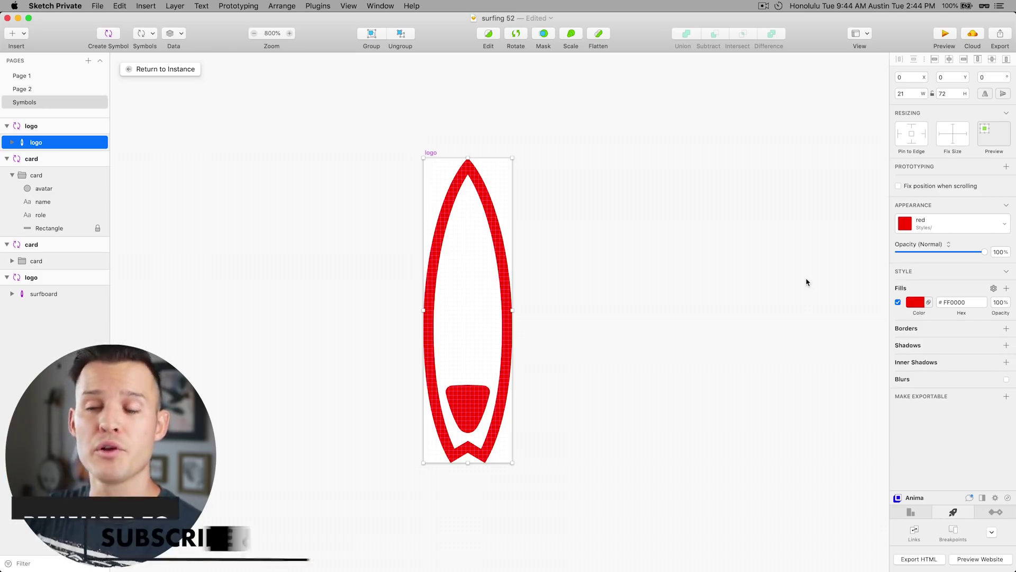
Step: Check the layer style list, then return to the logo instance on Page 2
{"action": "left_click", "coordinate": [925, 226]}
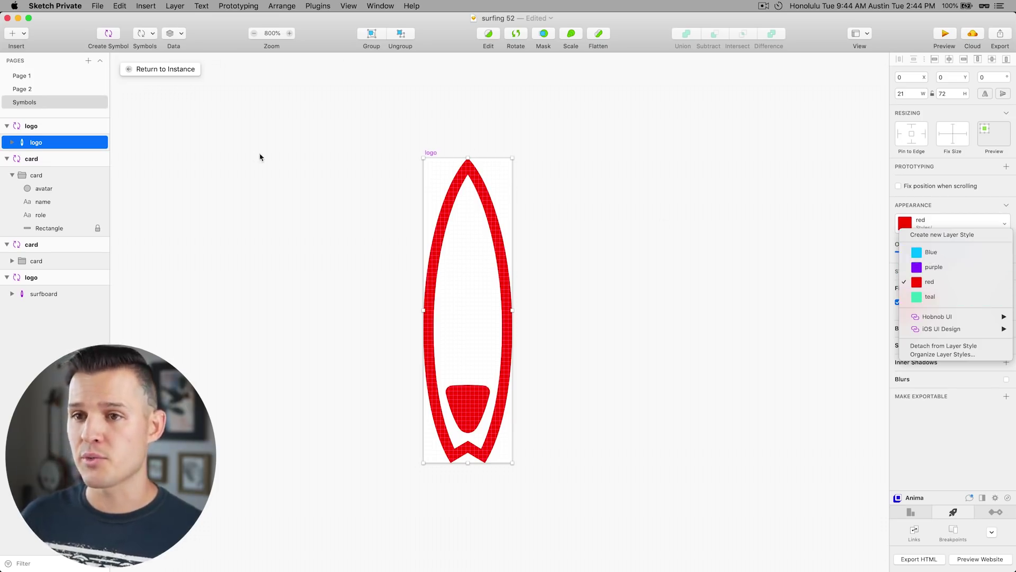
{"action": "left_click", "coordinate": [189, 78]}
{"action": "left_click", "coordinate": [181, 70]}
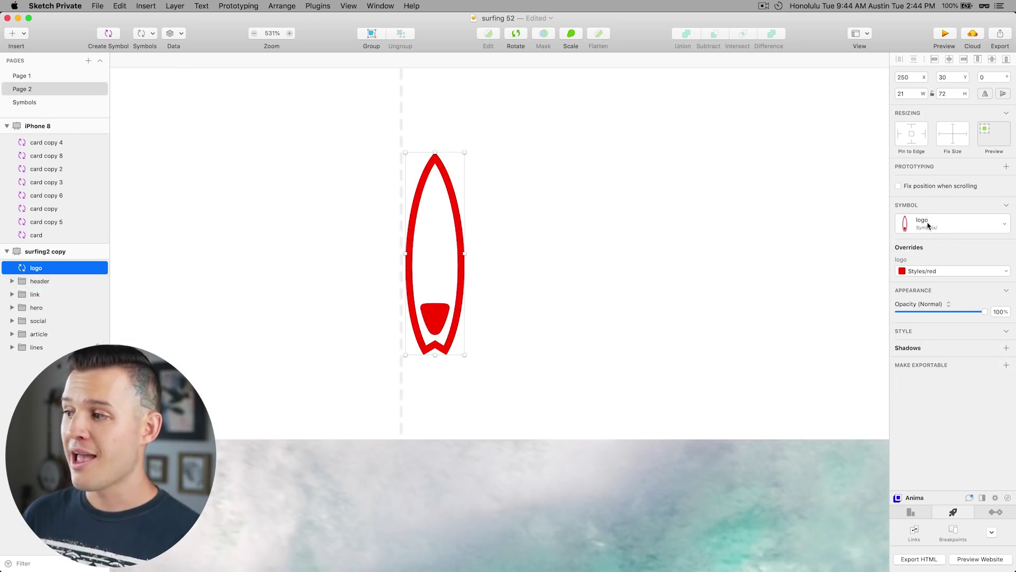
Step: Switch the logo instance's style override to Blue, then to purple
{"action": "left_click", "coordinate": [912, 271]}
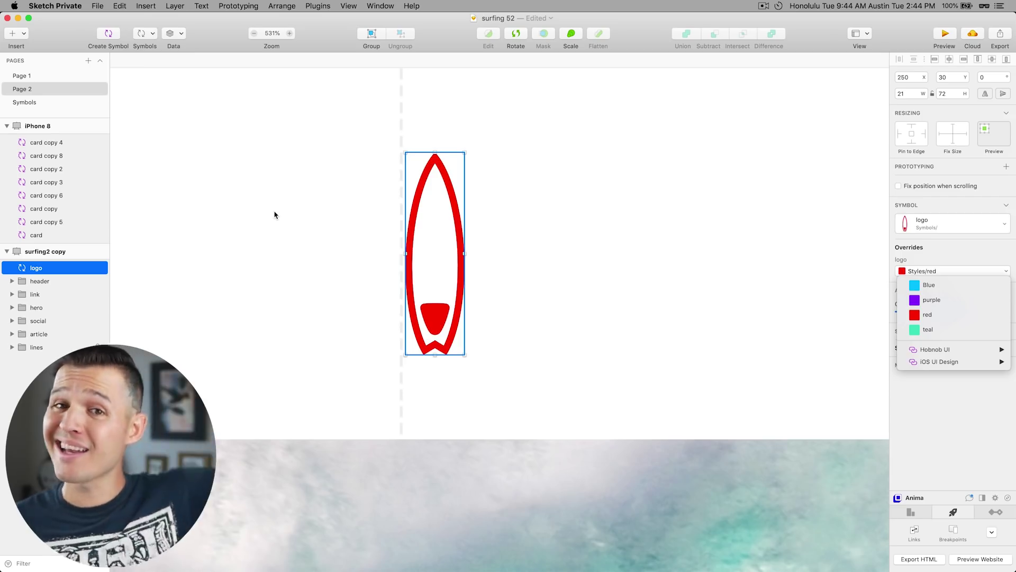
{"action": "left_click", "coordinate": [950, 287]}
{"action": "left_click", "coordinate": [943, 272]}
{"action": "left_click", "coordinate": [947, 322]}
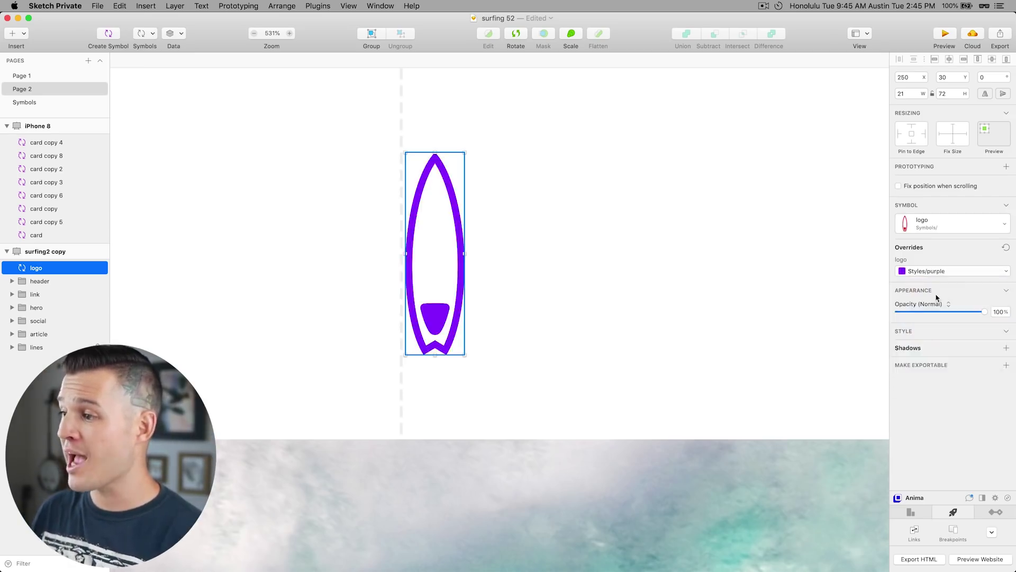
{"action": "left_click", "coordinate": [451, 80]}
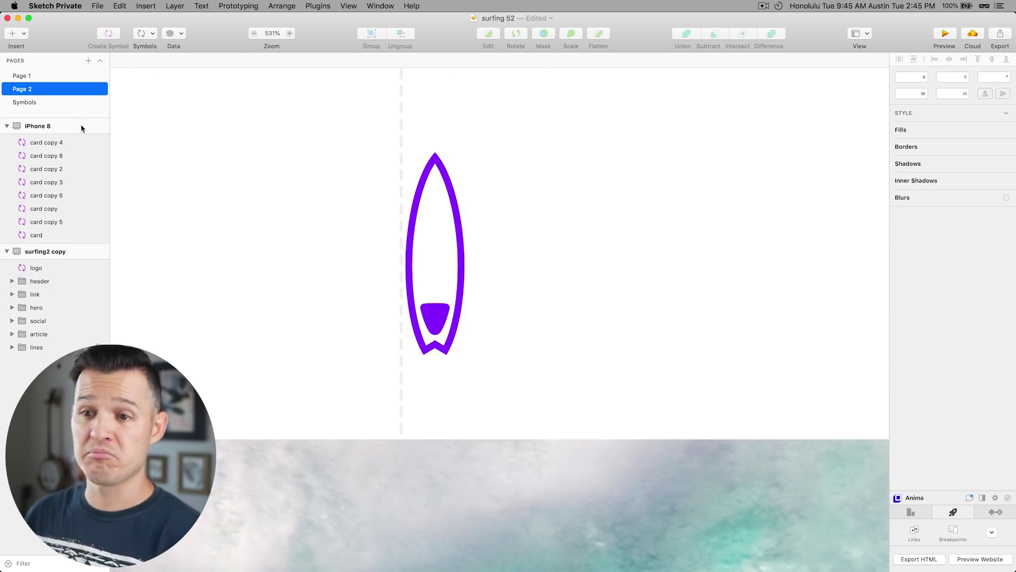
Step: Draw a rectangle beside the surfboard and give it the Blue, then the purple layer style
{"action": "key", "text": "r"}
{"action": "left_click_drag", "start_coordinate": [530, 175], "coordinate": [692, 323]}
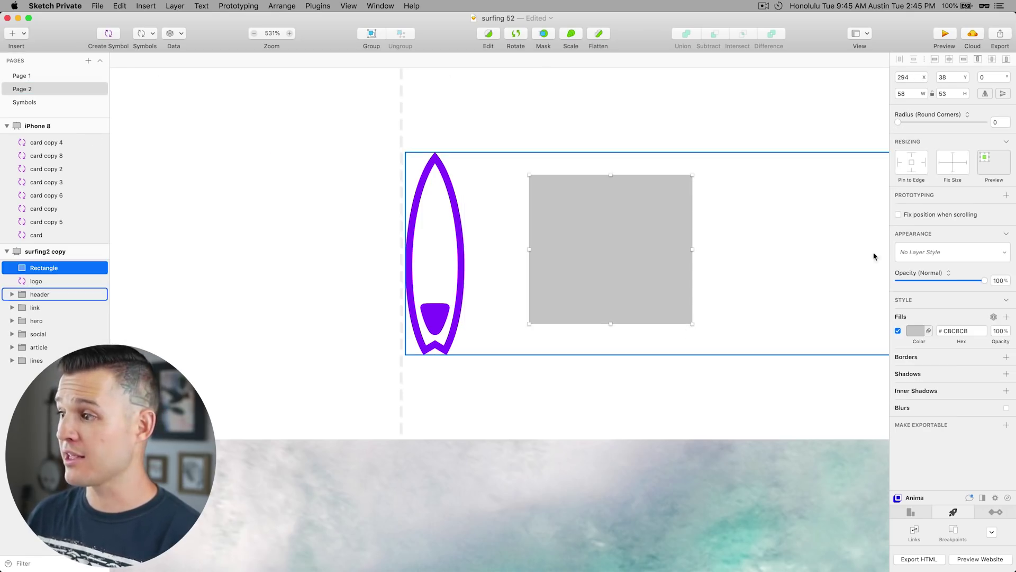
{"action": "left_click", "coordinate": [937, 252]}
{"action": "left_click", "coordinate": [936, 282]}
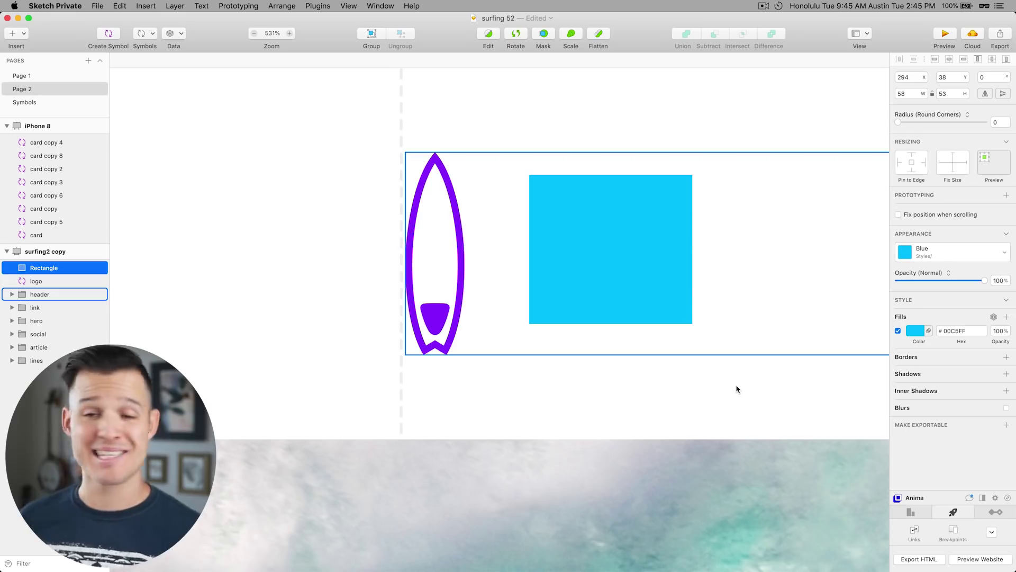
{"action": "left_click", "coordinate": [937, 252]}
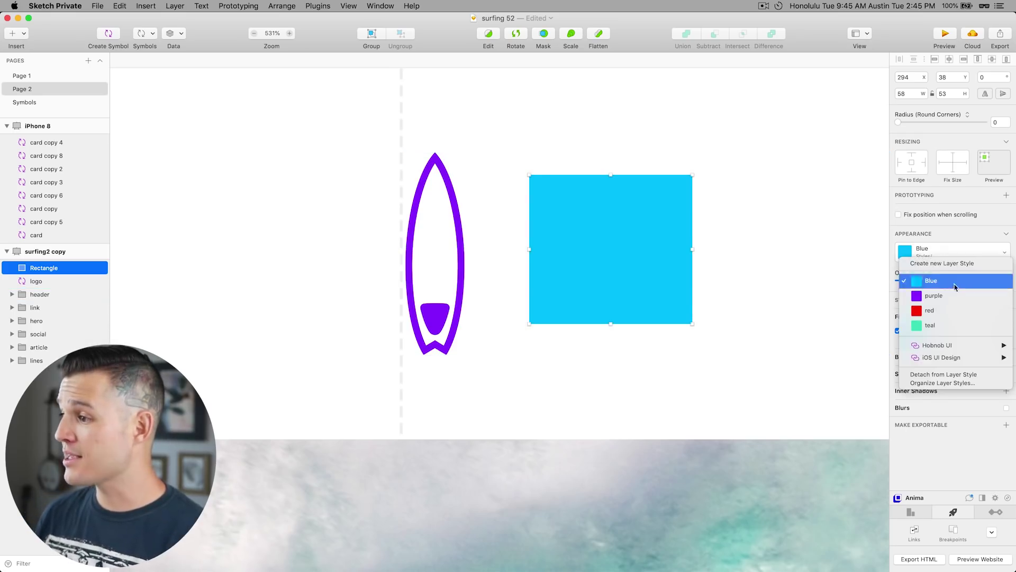
{"action": "left_click", "coordinate": [880, 343]}
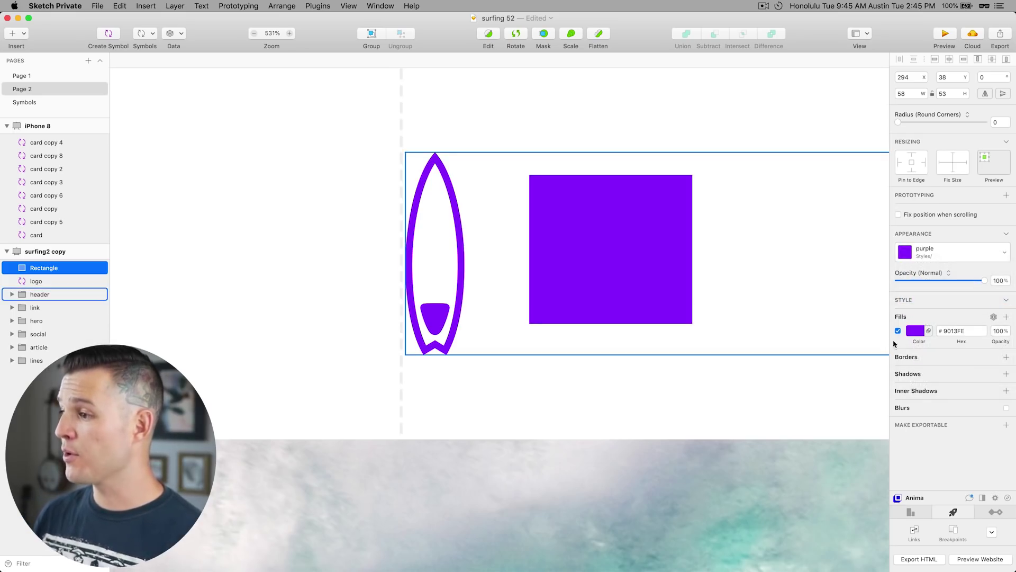
Step: Lighten the rectangle's fill to BF77FF and update the purple layer style to match
{"action": "left_click", "coordinate": [912, 332]}
{"action": "left_click_drag", "start_coordinate": [1001, 393], "coordinate": [957, 365]}
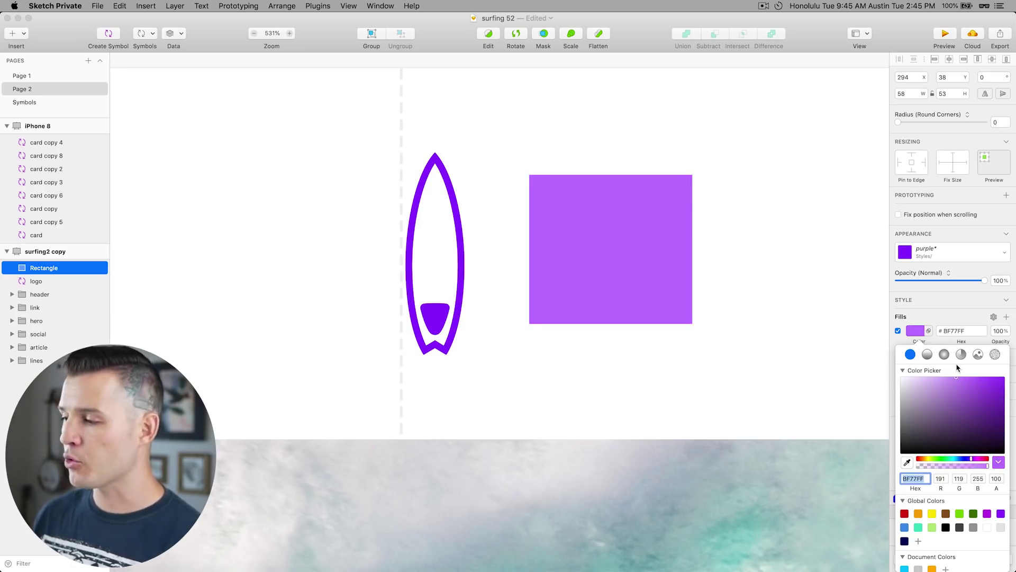
{"action": "left_click", "coordinate": [934, 256]}
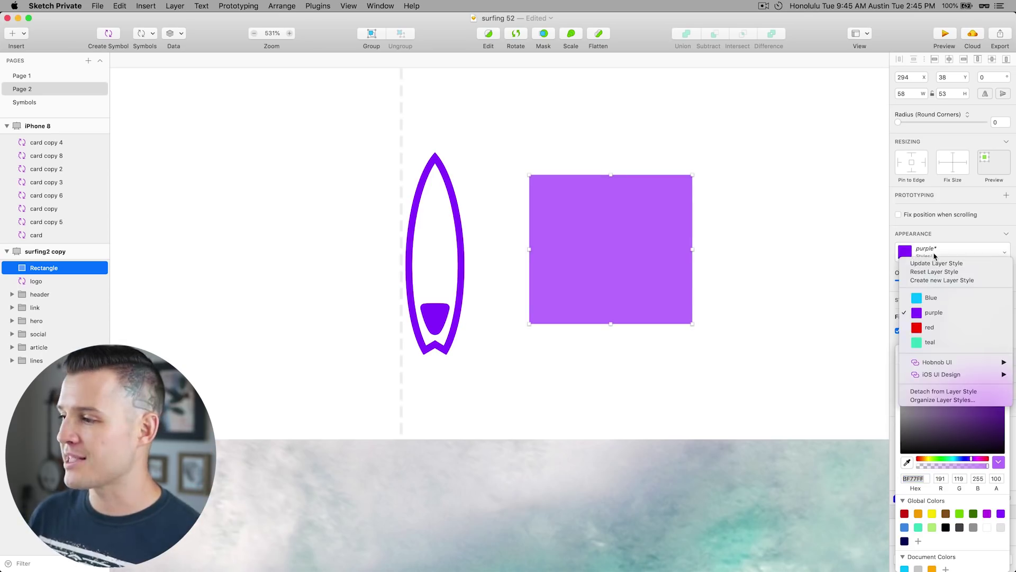
{"action": "left_click", "coordinate": [935, 263]}
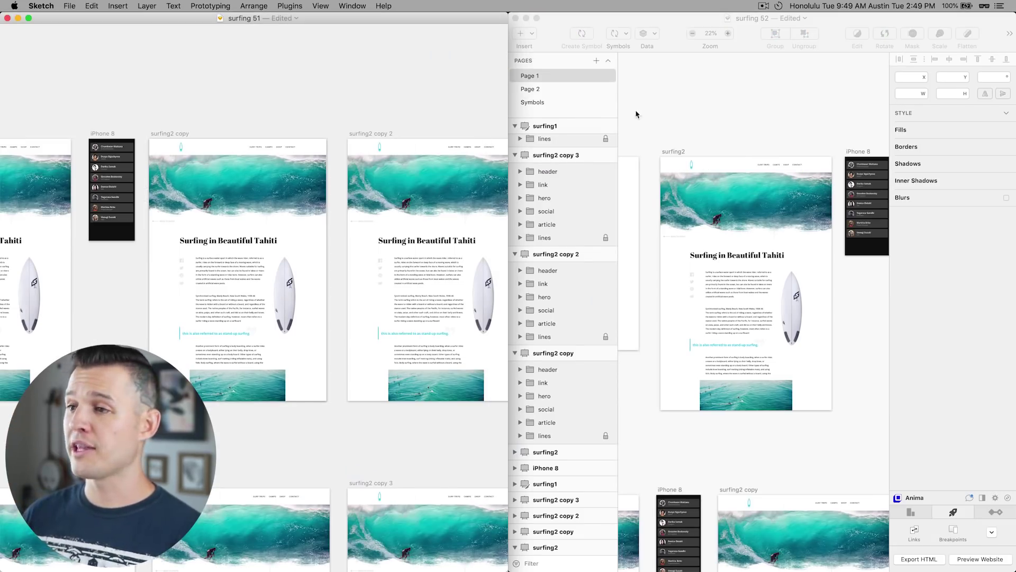
Step: In Presentation Mode, zoom out to all artboards and back in, in both surfing 52 and surfing 51
{"action": "left_click", "coordinate": [678, 118]}
{"action": "key", "text": "super+period"}
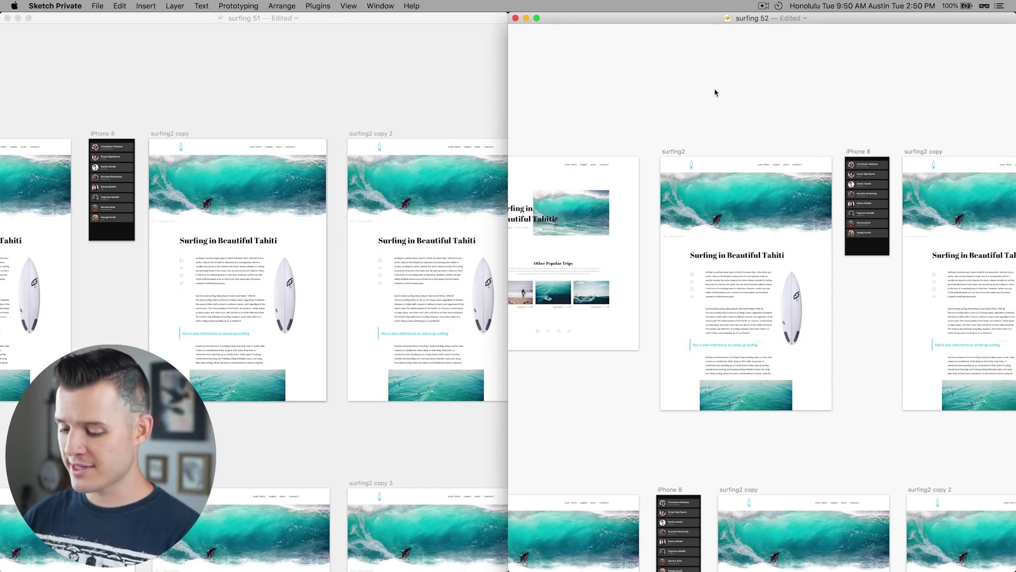
{"action": "key", "text": "super+minus"}
{"action": "key", "text": "super+minus"}
{"action": "key", "text": "super+minus"}
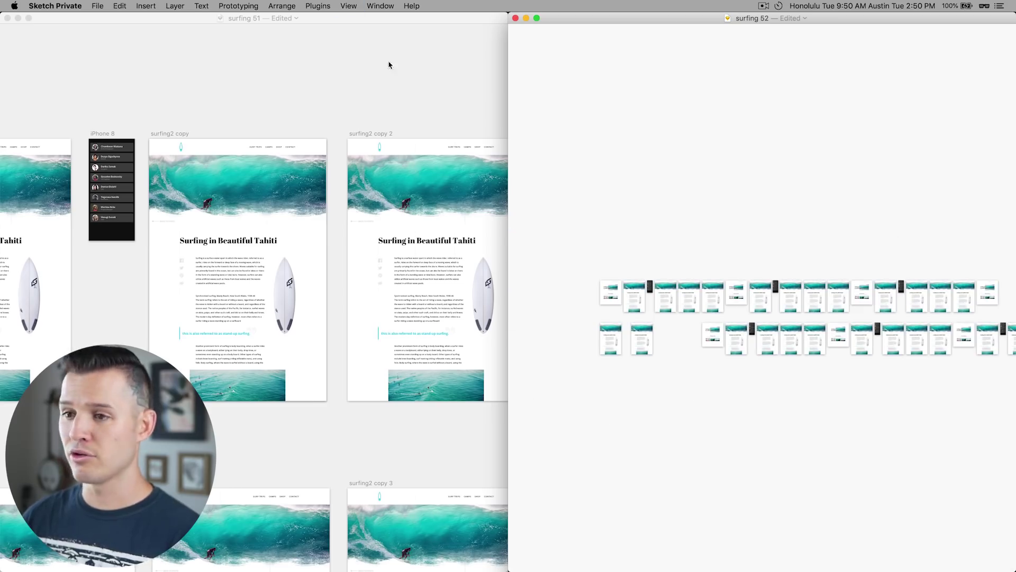
{"action": "left_click", "coordinate": [382, 64]}
{"action": "key", "text": "super+minus"}
{"action": "key", "text": "super+minus"}
{"action": "key", "text": "super+minus"}
{"action": "key", "text": "super+minus"}
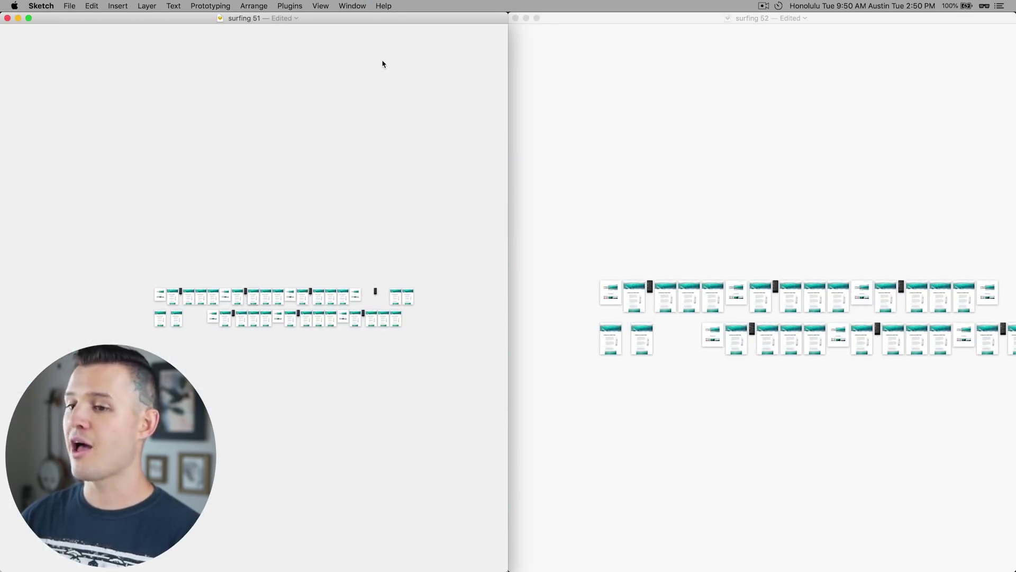
{"action": "key", "text": "super+plus"}
{"action": "key", "text": "super+plus"}
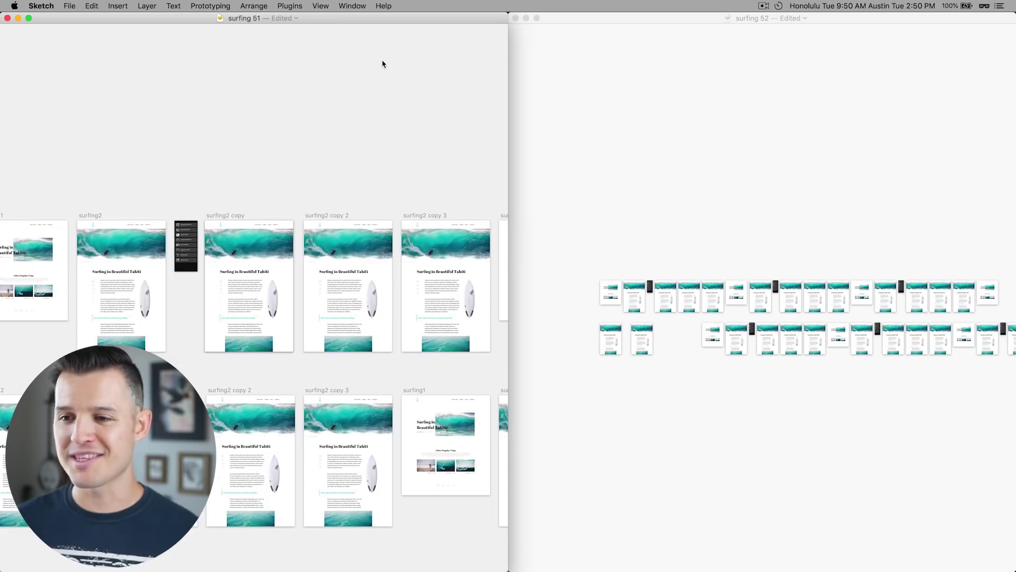
{"action": "key", "text": "super+plus"}
{"action": "key", "text": "super+0"}
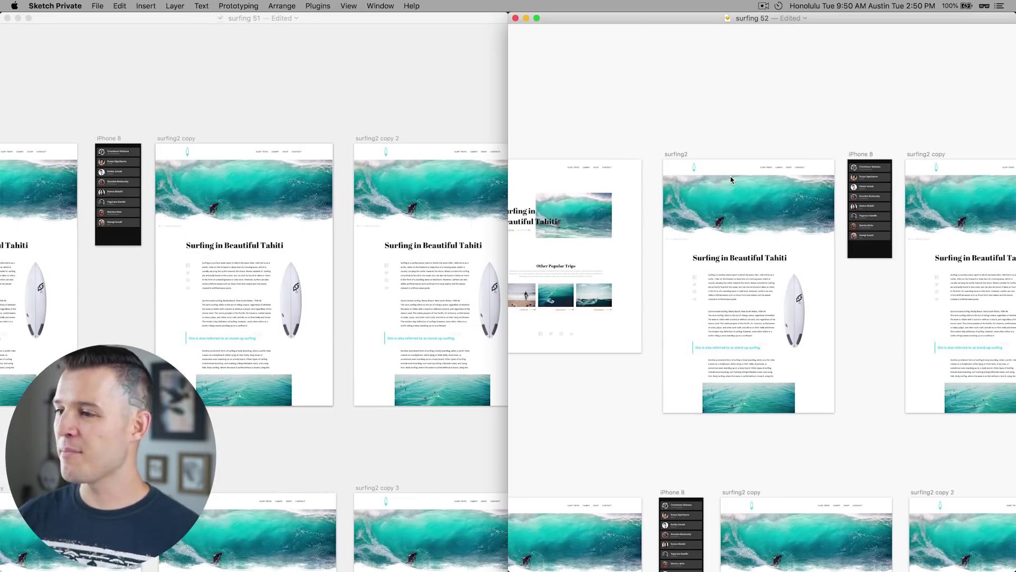
Step: Drag the surfing2 copy artboard in surfing 51 and the surfing2 artboard in surfing 52 to new spots
{"action": "left_click", "coordinate": [196, 108]}
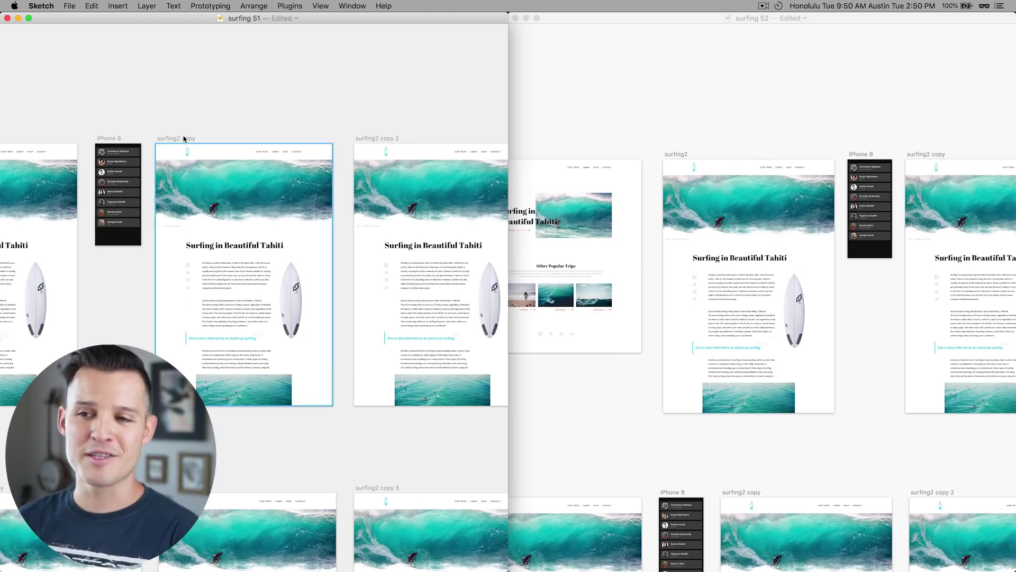
{"action": "left_click_drag", "start_coordinate": [156, 192], "coordinate": [190, 140]}
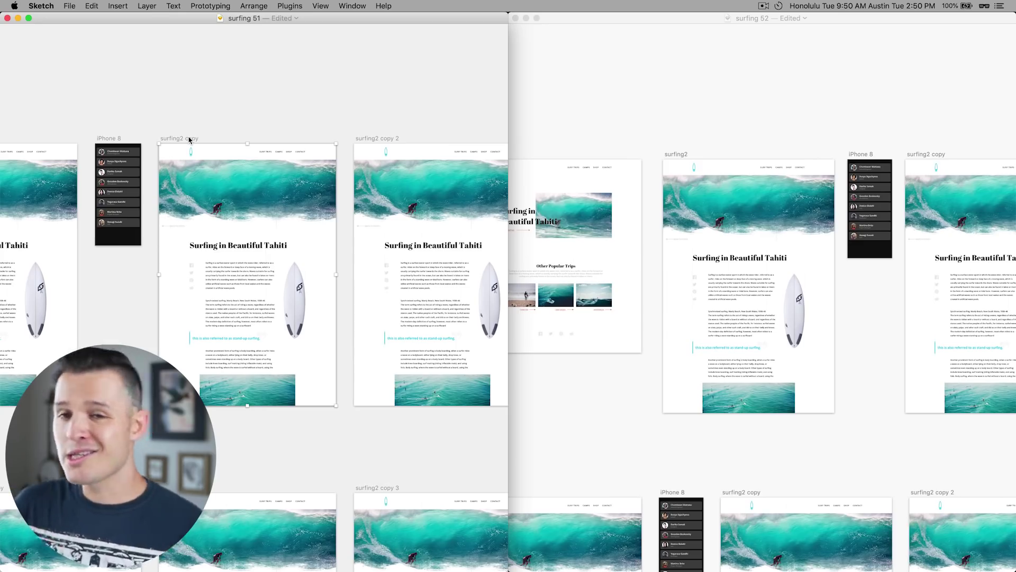
{"action": "left_click", "coordinate": [660, 123]}
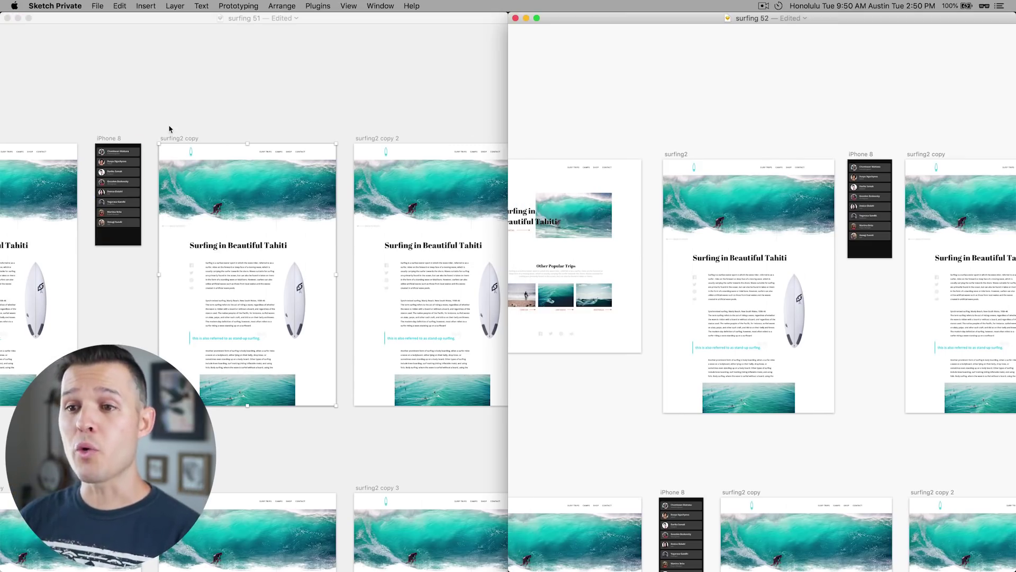
{"action": "left_click", "coordinate": [180, 138]}
{"action": "left_click_drag", "start_coordinate": [190, 137], "coordinate": [224, 161]}
{"action": "left_click", "coordinate": [753, 109]}
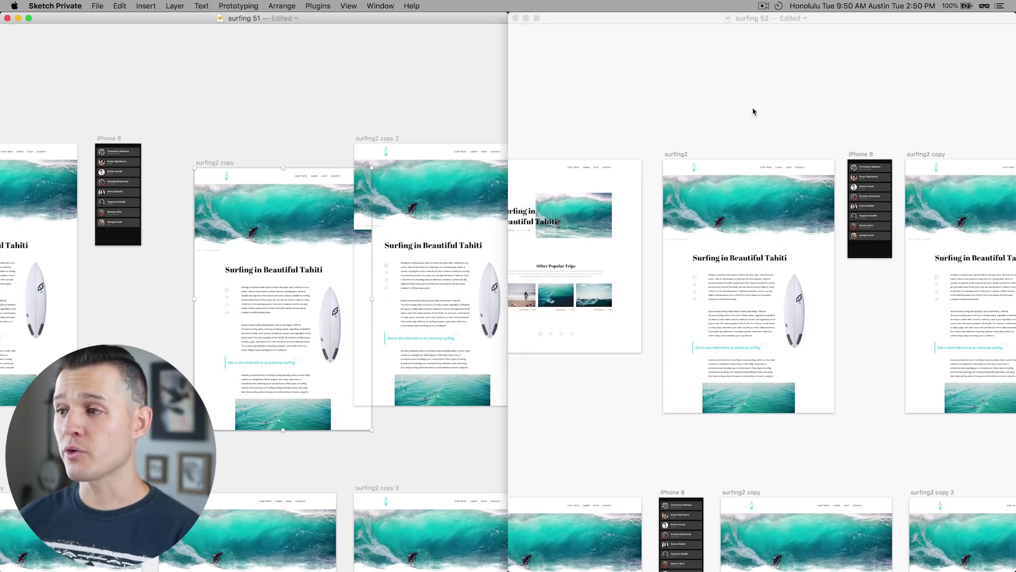
{"action": "mouse_move", "coordinate": [678, 155]}
{"action": "left_mouse_down"}
{"action": "mouse_move", "coordinate": [666, 161]}
{"action": "mouse_move", "coordinate": [644, 127]}
{"action": "mouse_move", "coordinate": [655, 80]}
{"action": "mouse_move", "coordinate": [681, 91]}
{"action": "mouse_move", "coordinate": [683, 171]}
{"action": "mouse_move", "coordinate": [673, 139]}
{"action": "left_mouse_up"}
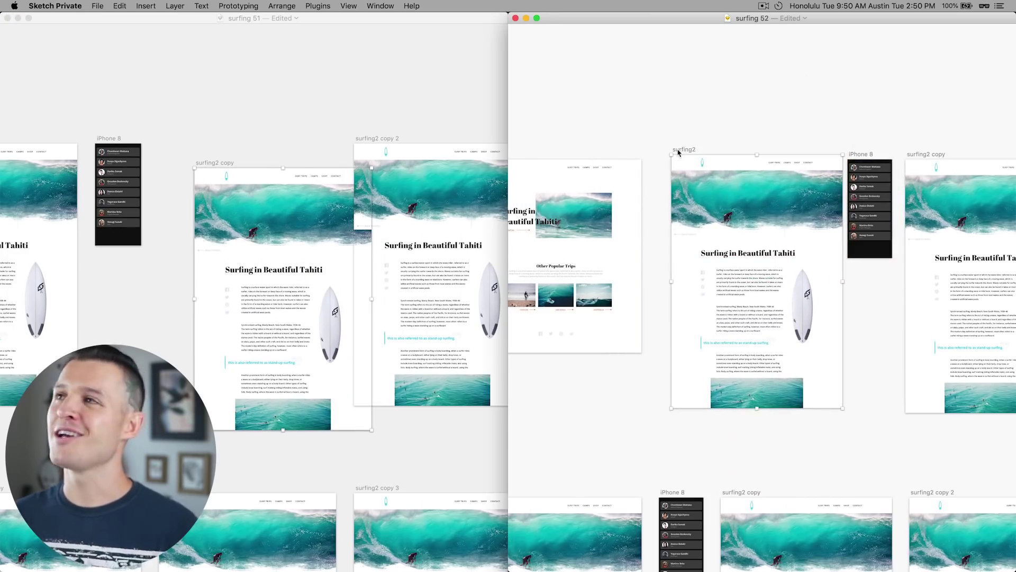